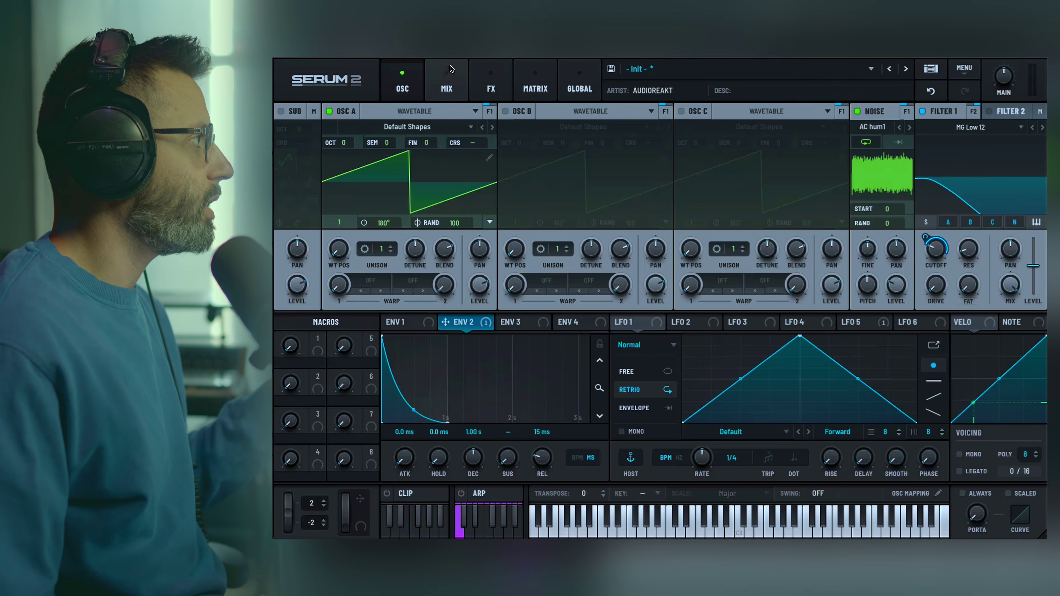
# Add a Reverb effect to the main chain, switch it to the Vintage type, and adjust its size and a 20% mix
pyautogui.click(489, 76)
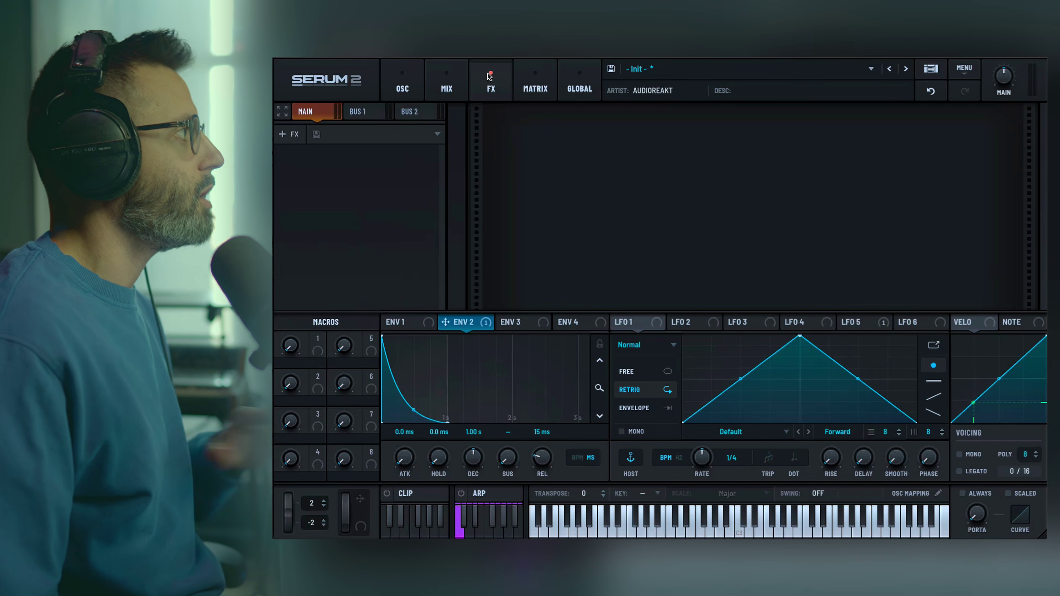
pyautogui.click(295, 138)
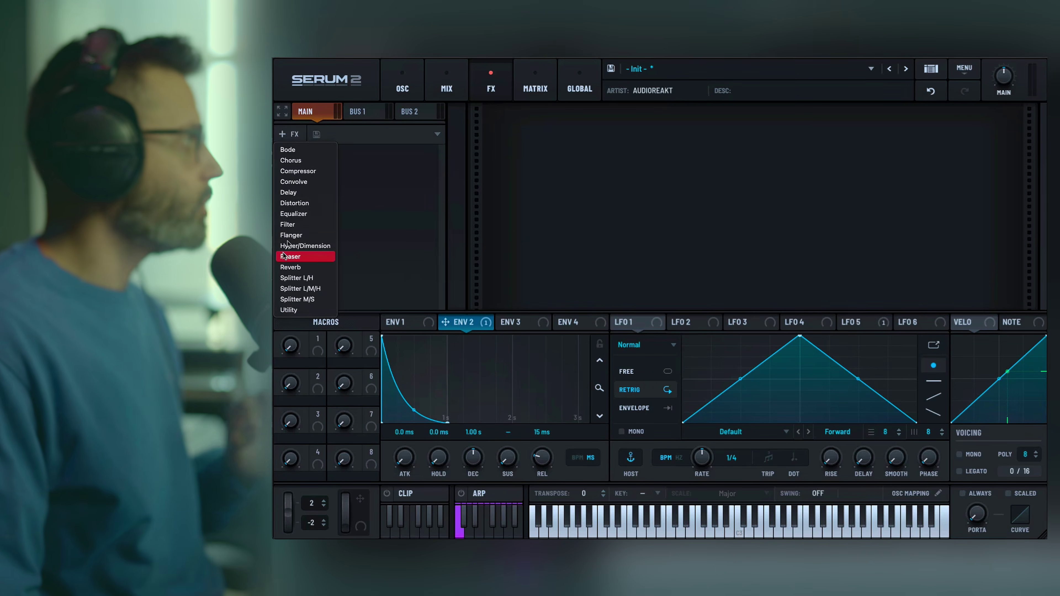
pyautogui.click(299, 264)
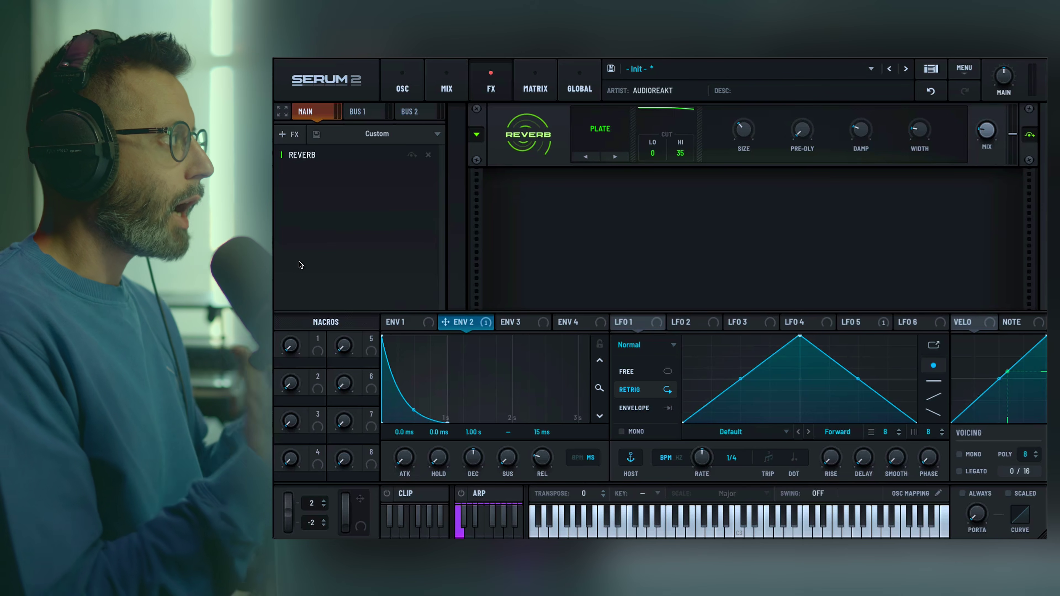
pyautogui.click(600, 129)
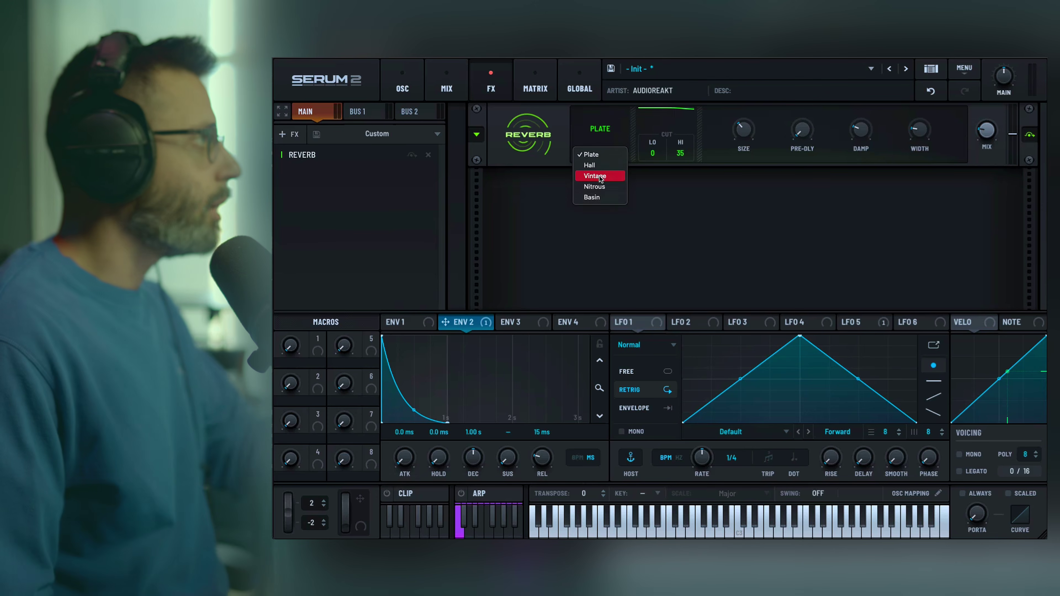
pyautogui.click(607, 174)
pyautogui.moveTo(725, 130); pyautogui.dragTo(725, 123)
pyautogui.moveTo(832, 120)
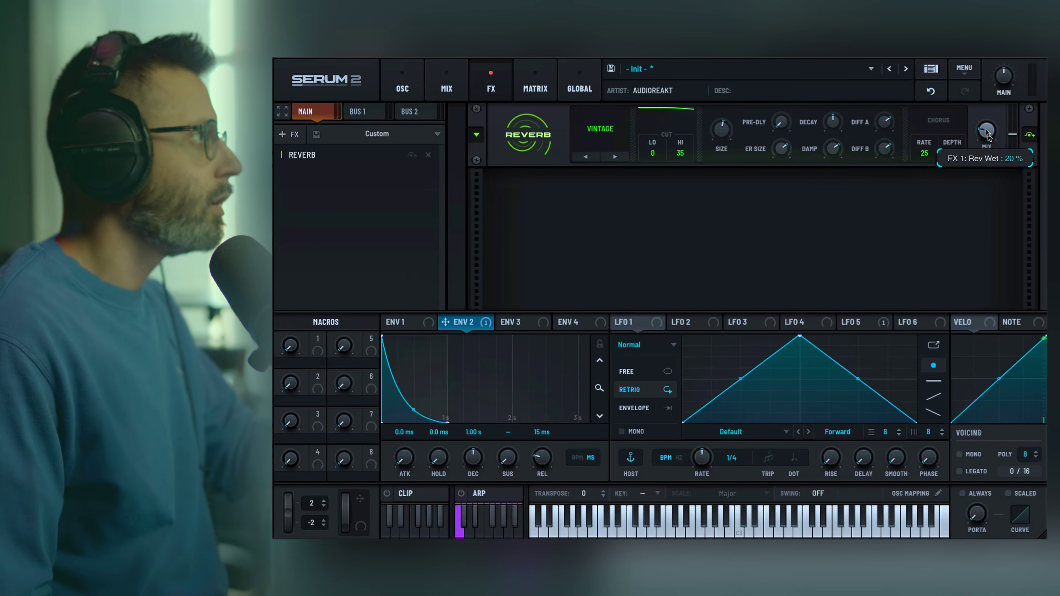
# Add a Distortion effect ahead of the reverb and set its type to Tape Sat
pyautogui.click(289, 133)
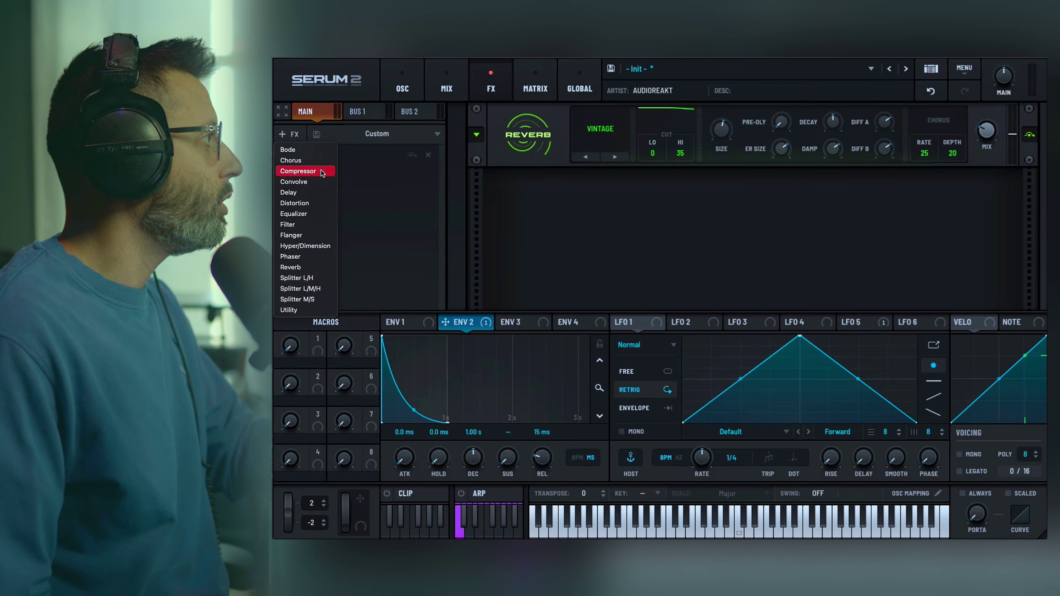
pyautogui.click(307, 202)
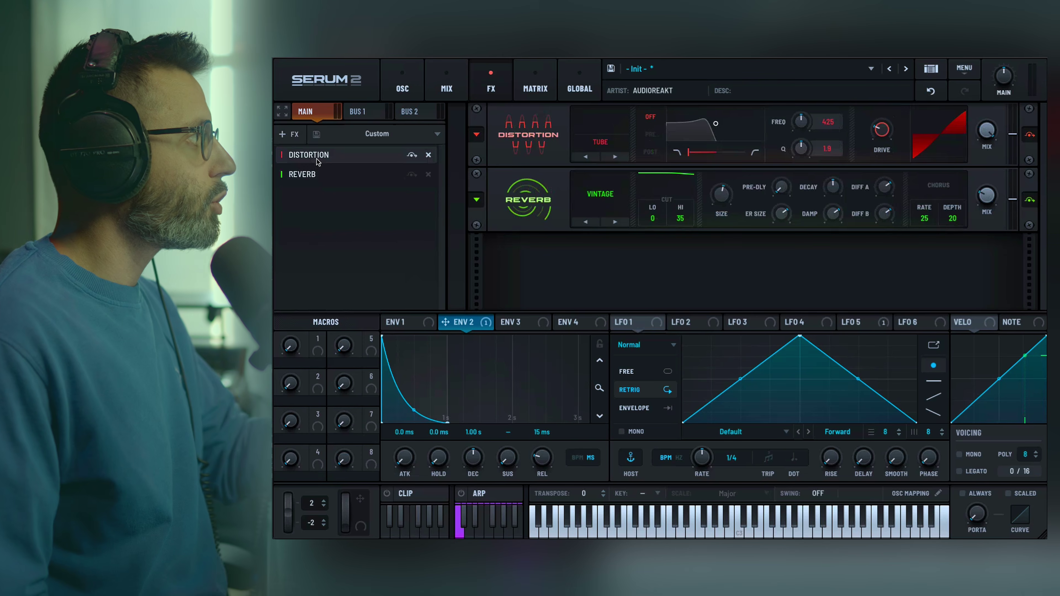
pyautogui.click(617, 144)
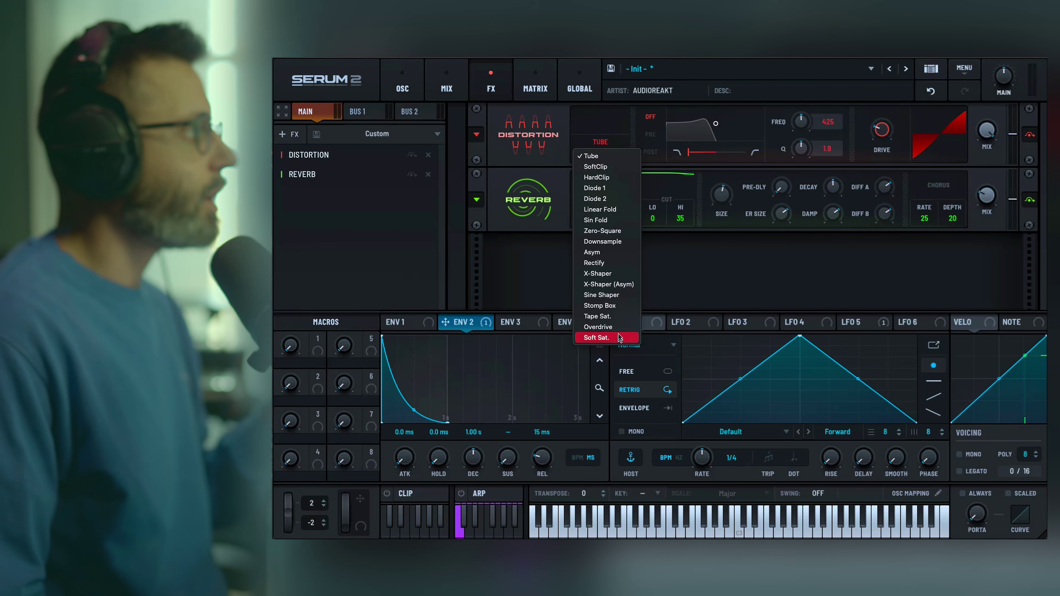
pyautogui.click(613, 317)
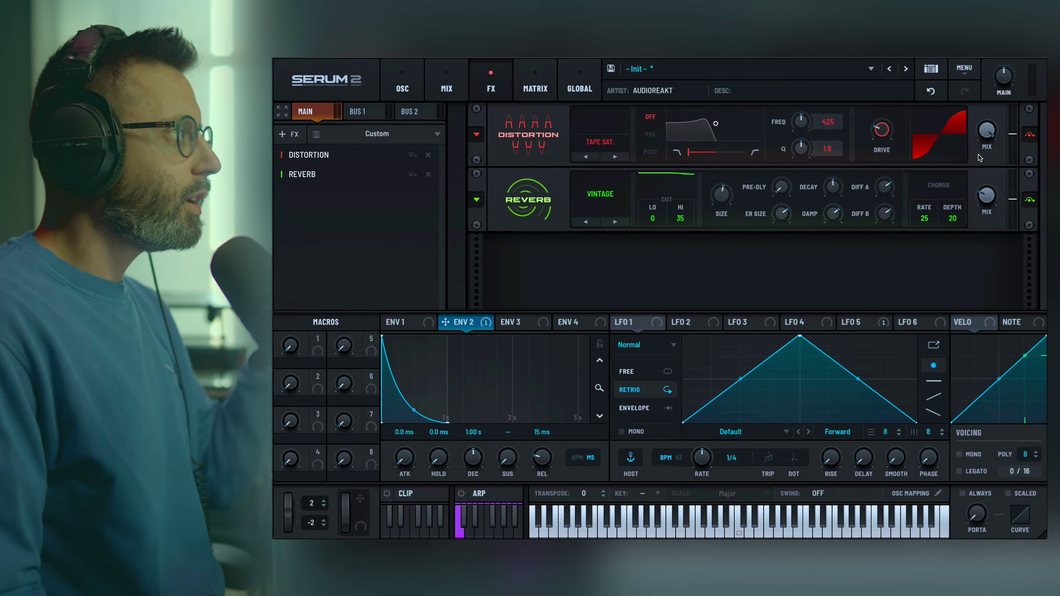
# Raise the distortion's drive to about 42% and bypass and re-enable the effect to compare the sound
pyautogui.moveTo(880, 141)
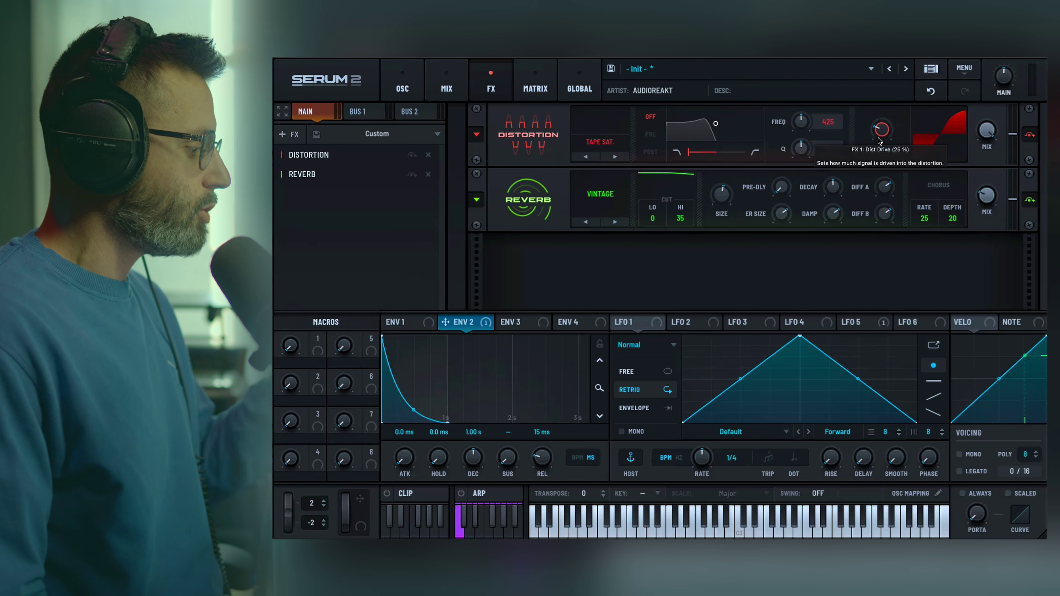
pyautogui.moveTo(880, 141); pyautogui.dragTo(883, 119)
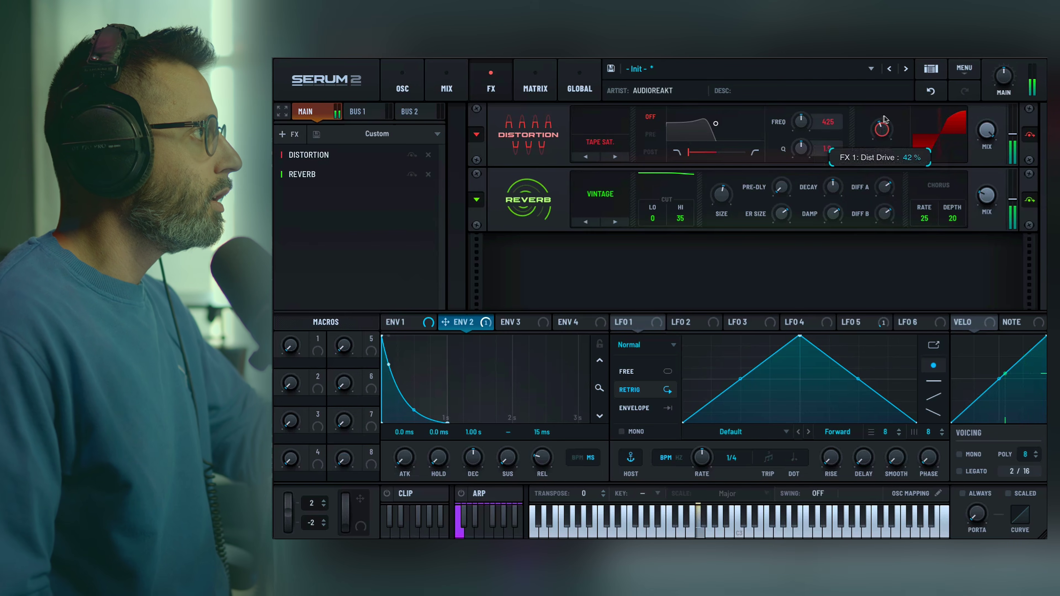
pyautogui.click(1030, 136)
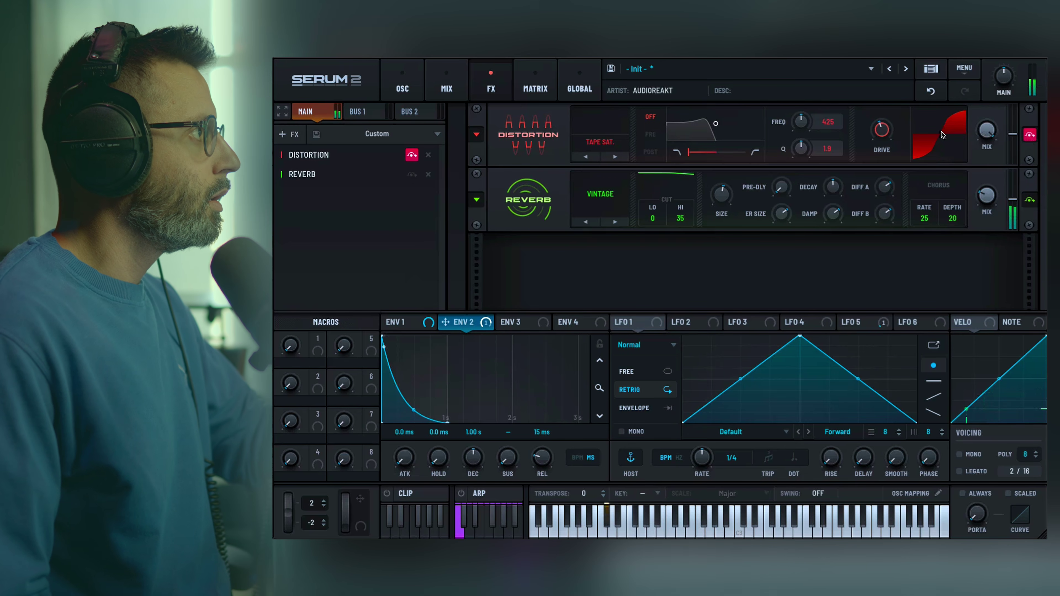
pyautogui.click(1026, 137)
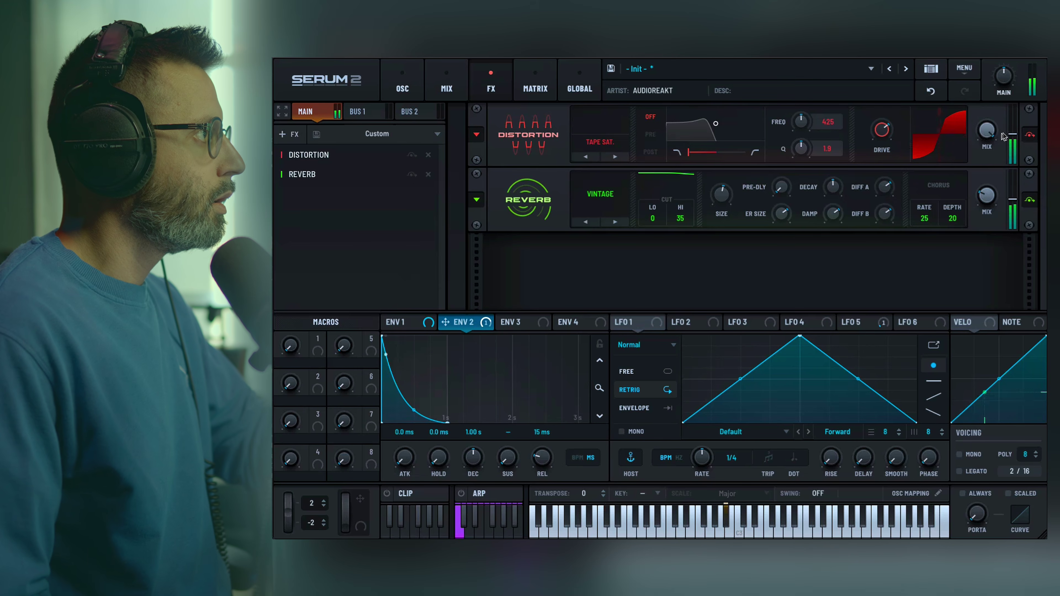
# Change the distortion type to HardClip and compare the sound with the effect bypassed and active
pyautogui.click(601, 142)
pyautogui.click(611, 177)
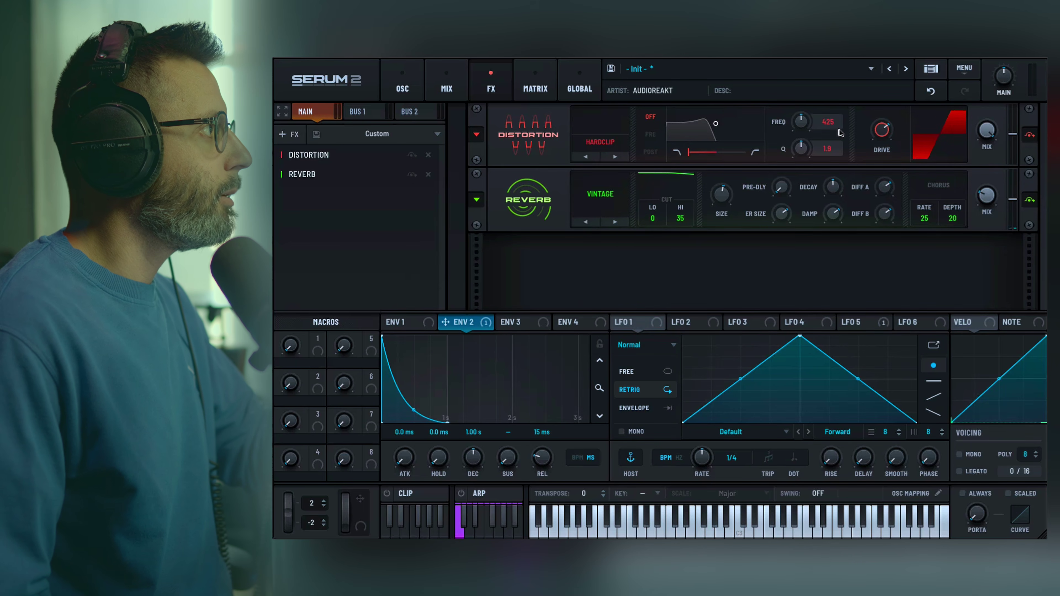
pyautogui.click(1028, 136)
pyautogui.click(1028, 137)
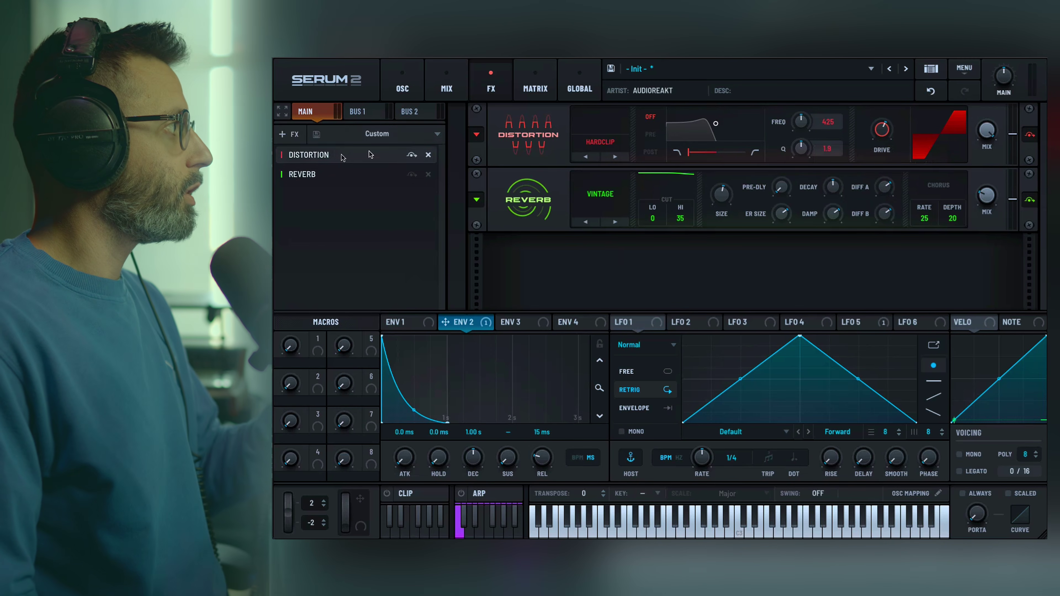
# Try the Sin Fold distortion type and return to HardClip
pyautogui.click(607, 146)
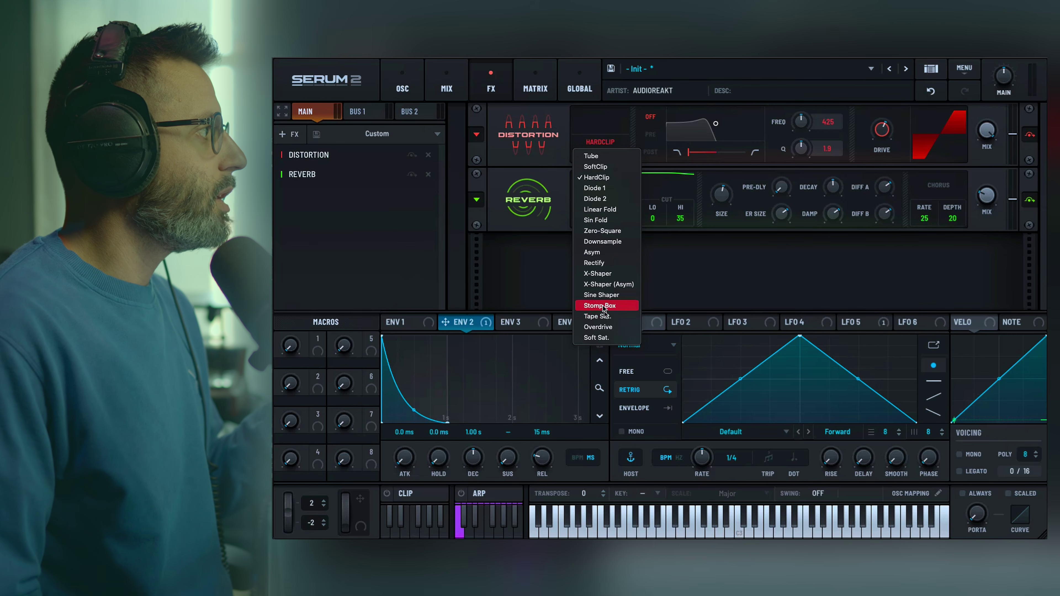
pyautogui.click(613, 222)
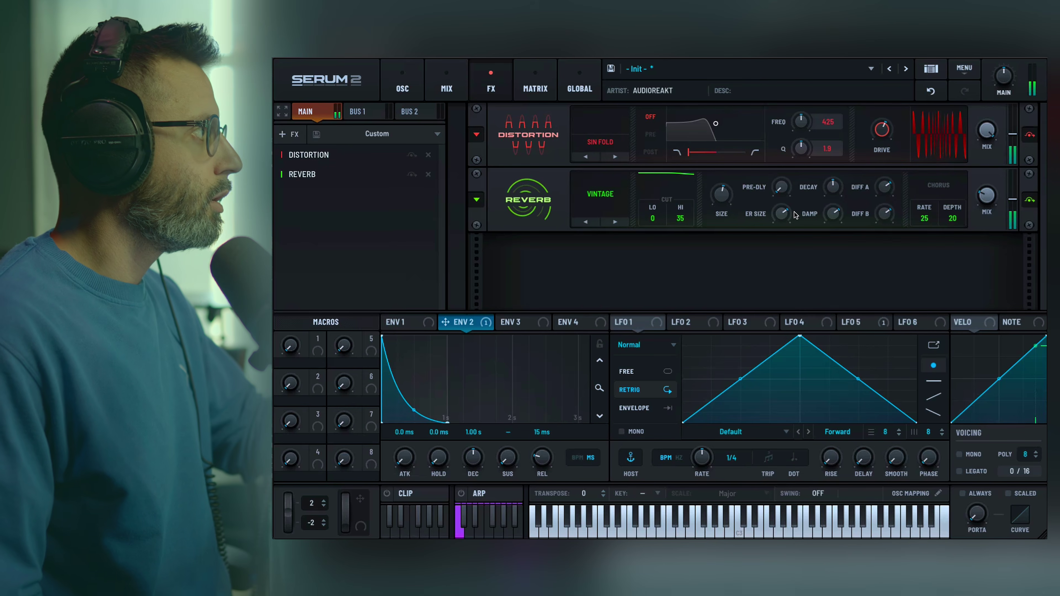
pyautogui.click(605, 146)
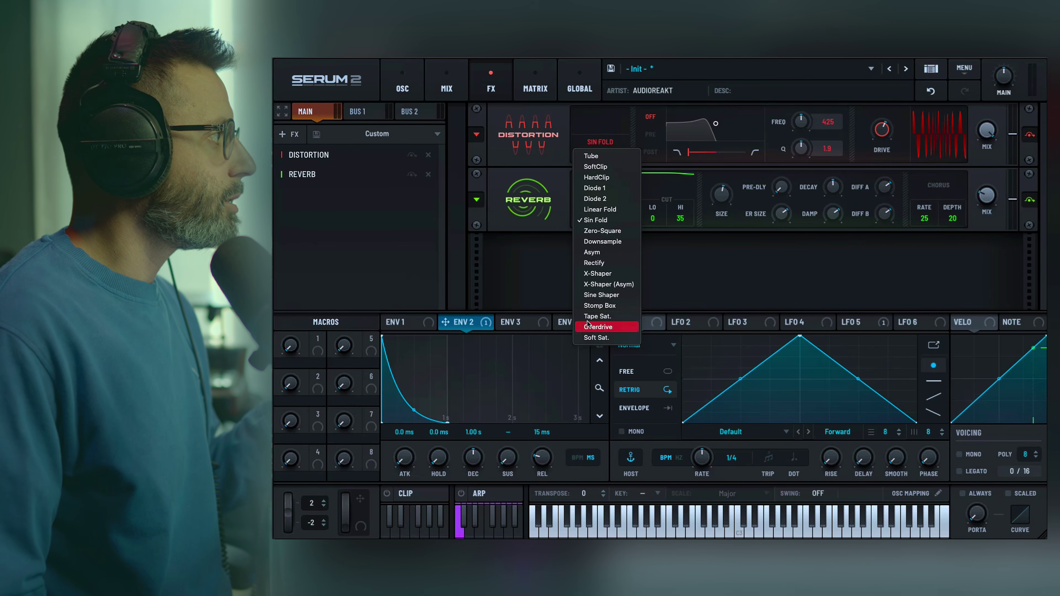
pyautogui.click(596, 178)
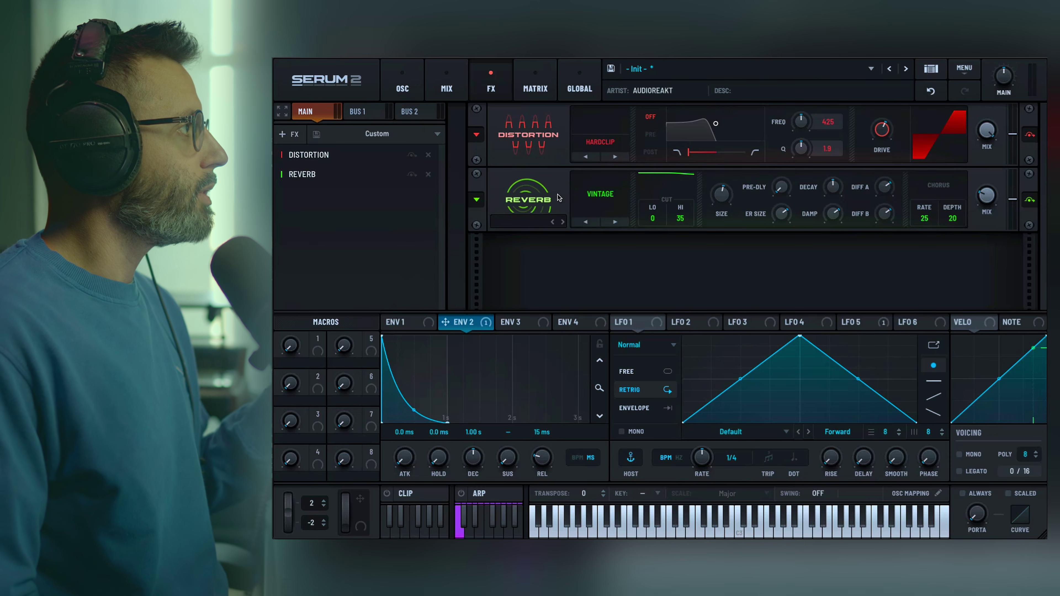
# Add a Filter effect between the distortion and the reverb, and set its type to Diffusor from the S2 Filters
pyautogui.click(295, 133)
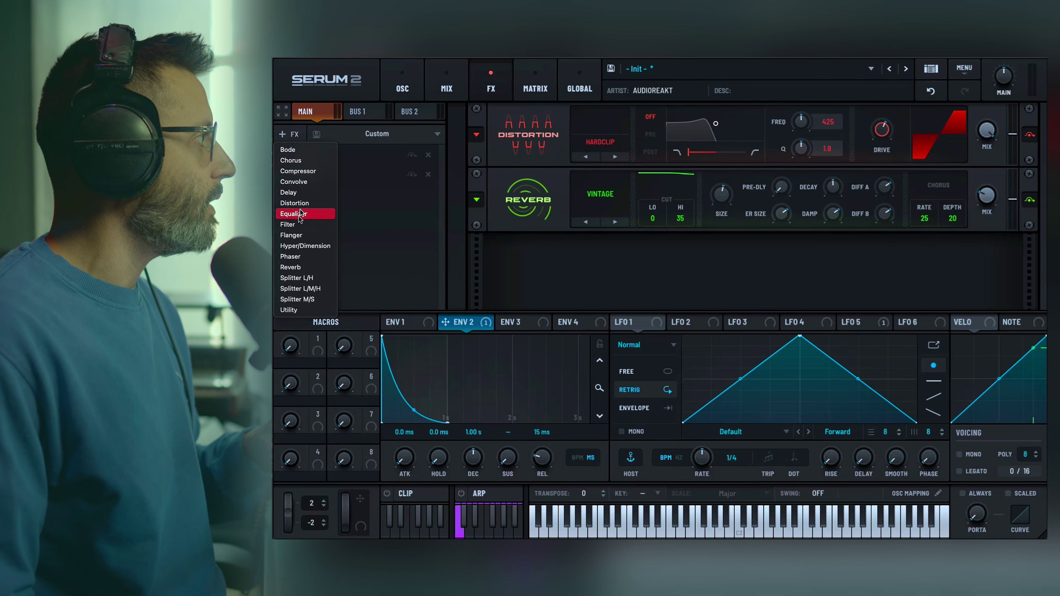
pyautogui.click(307, 224)
pyautogui.moveTo(310, 195); pyautogui.dragTo(309, 174)
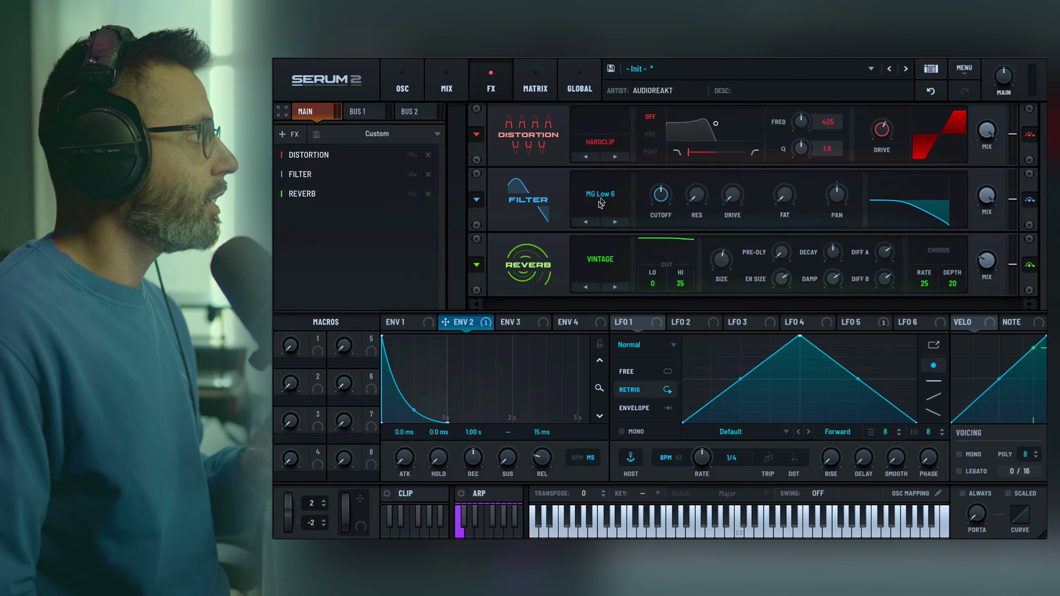
pyautogui.click(602, 196)
pyautogui.moveTo(609, 262)
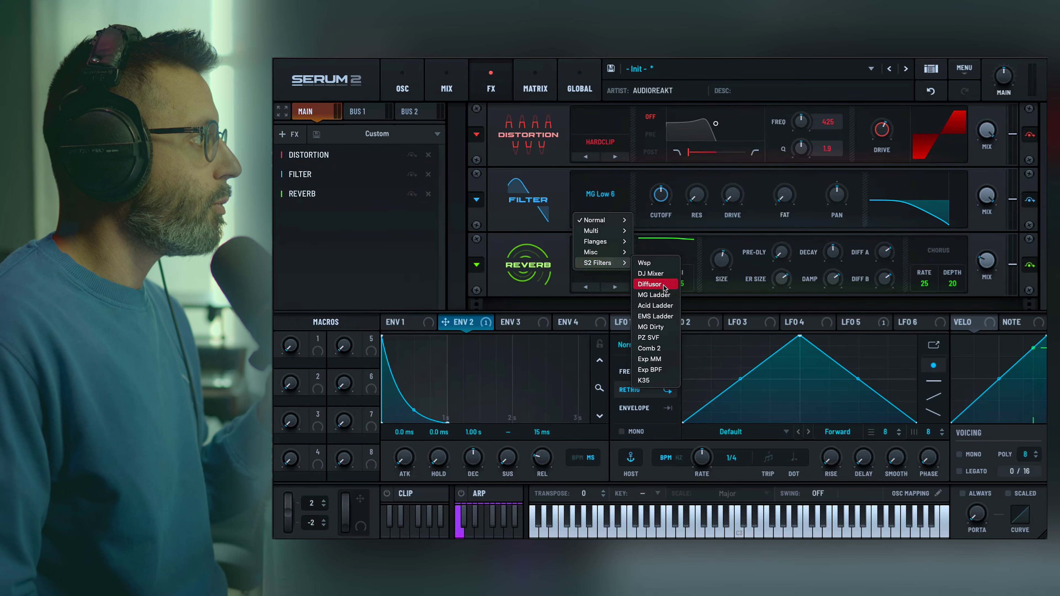
pyautogui.click(653, 289)
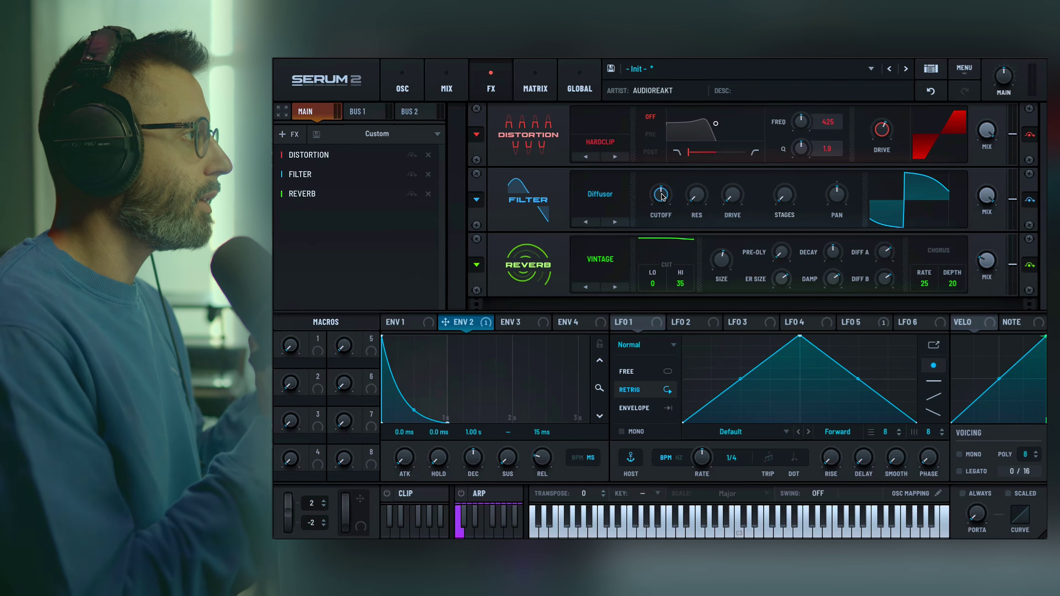
# Raise the Diffusor filter's stages and increase its cutoff
pyautogui.moveTo(784, 203)
pyautogui.mouseDown()
pyautogui.moveTo(779, 119)
pyautogui.moveTo(765, 142)
pyautogui.mouseUp()
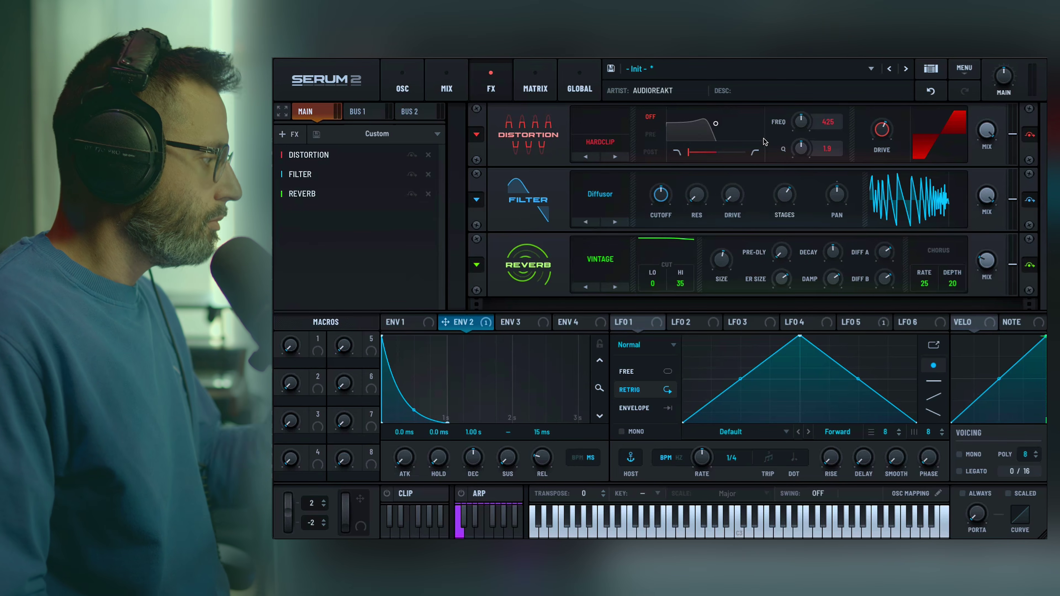
pyautogui.moveTo(664, 202); pyautogui.dragTo(660, 194)
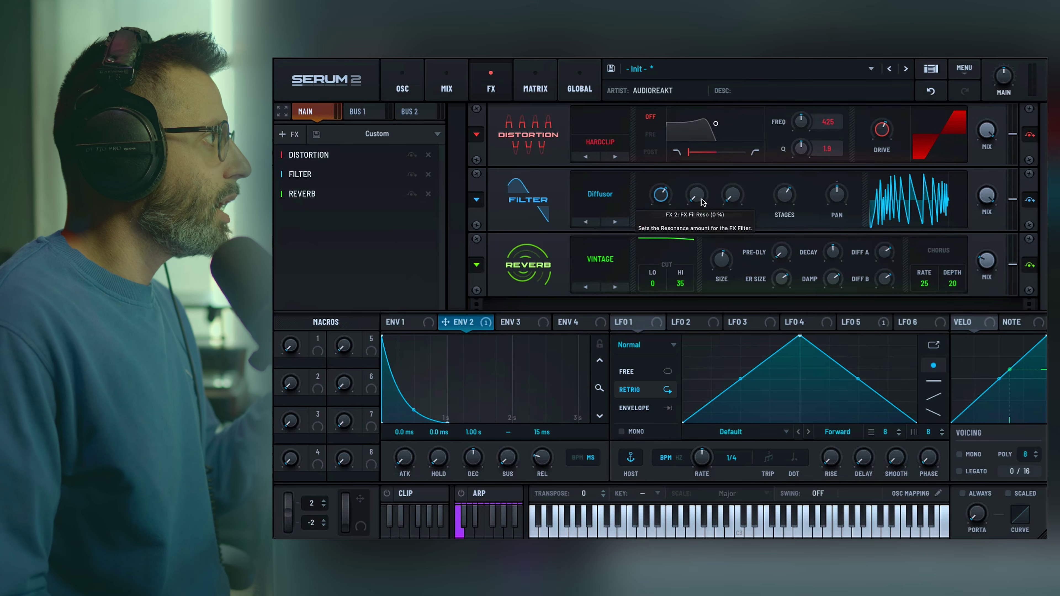
pyautogui.moveTo(735, 203)
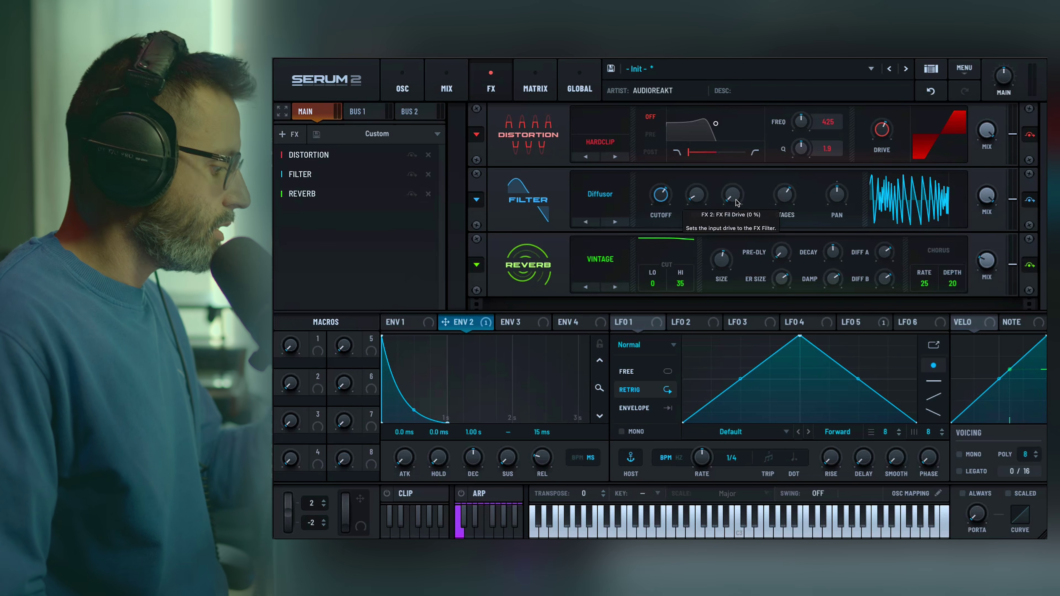
# Bypass and re-enable the Diffusor filter repeatedly while playing notes to compare its effect on the sound
pyautogui.click(1029, 201)
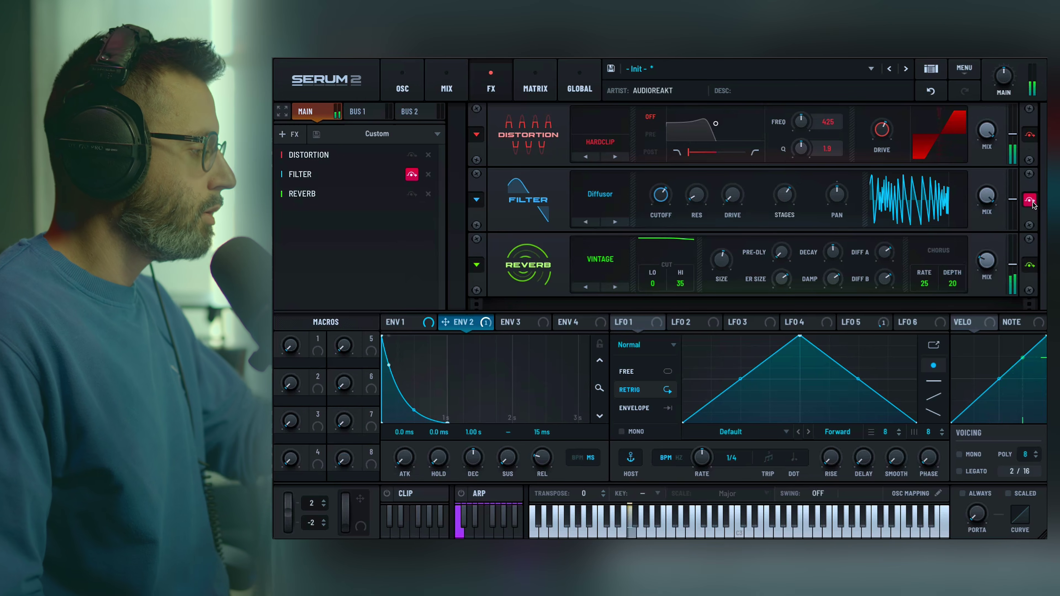
pyautogui.click(1029, 201)
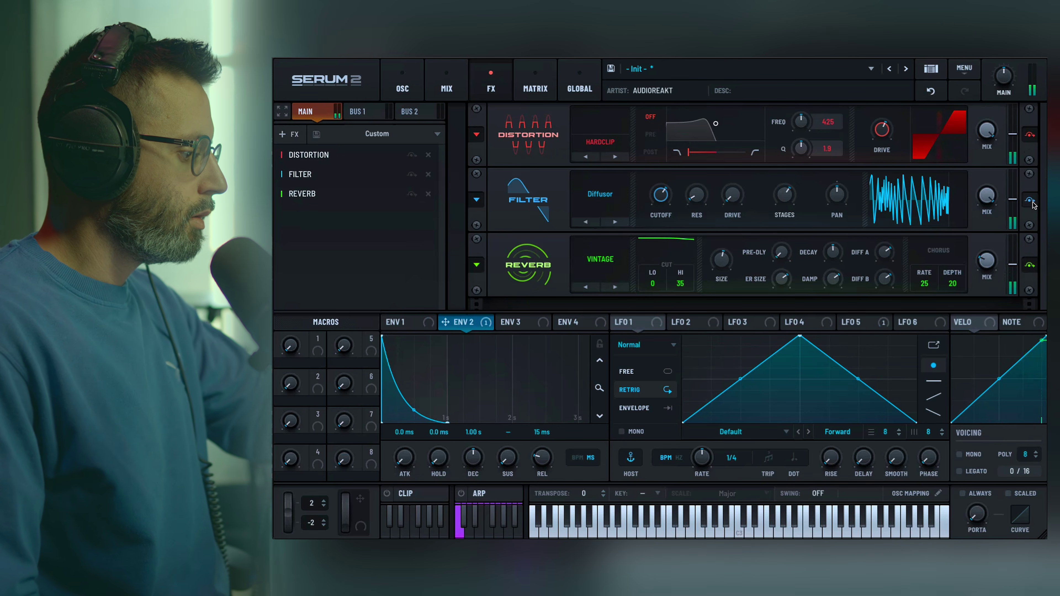
pyautogui.click(1032, 202)
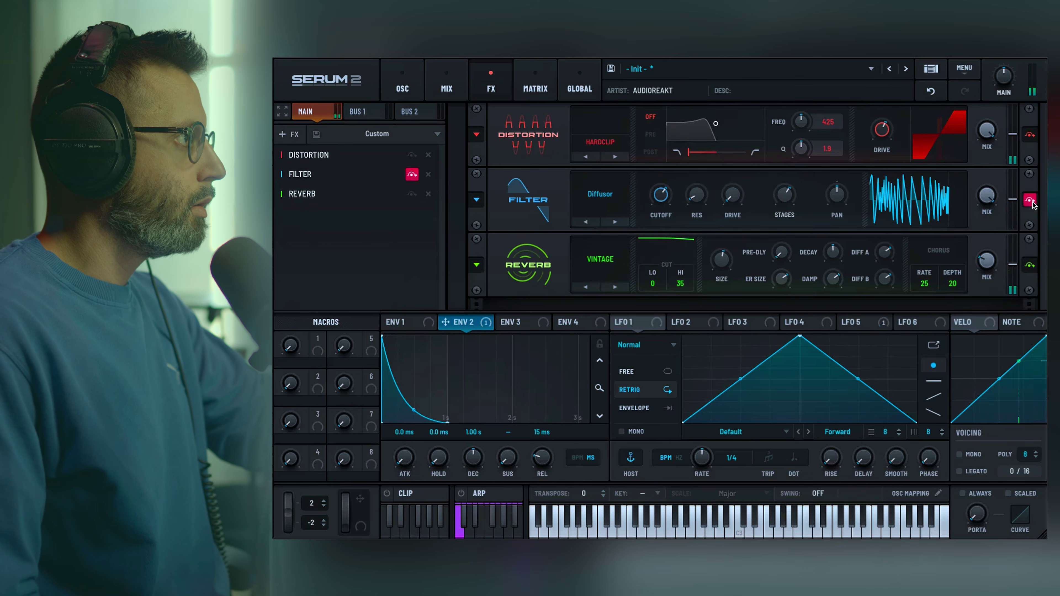
pyautogui.click(1030, 201)
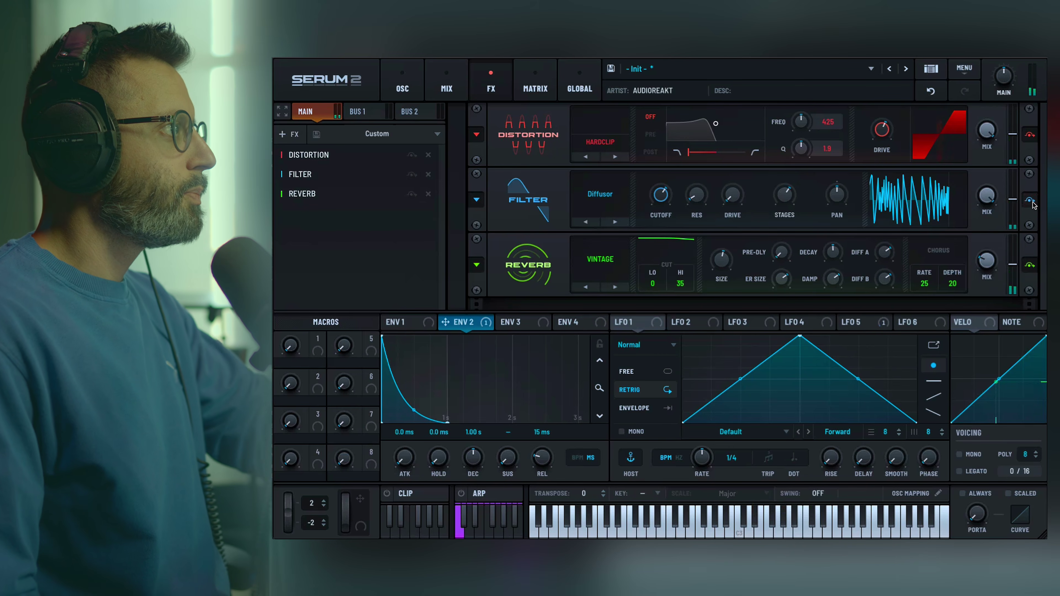
pyautogui.click(1031, 201)
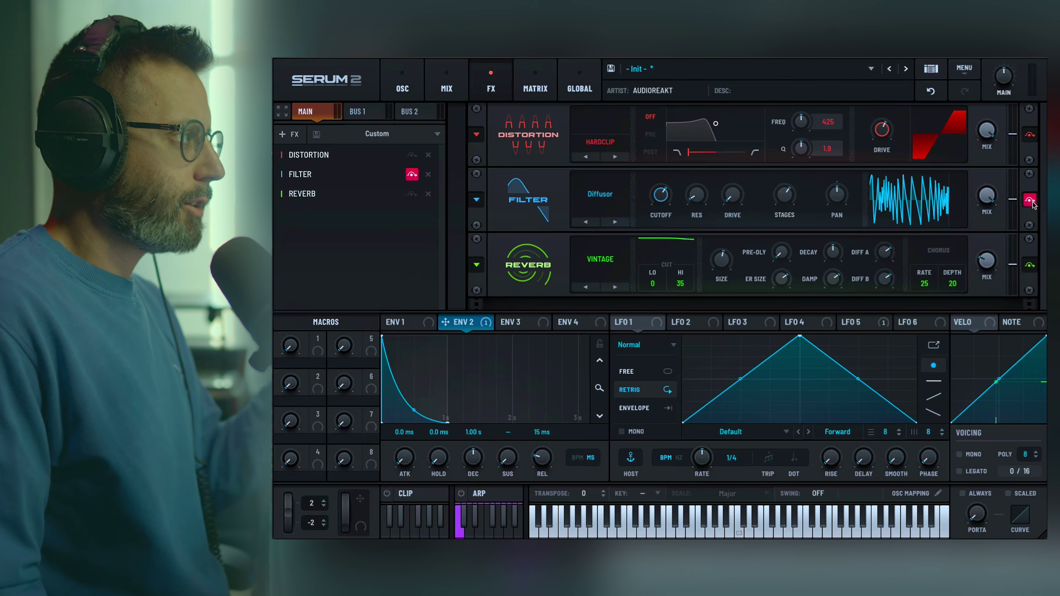
pyautogui.click(1029, 201)
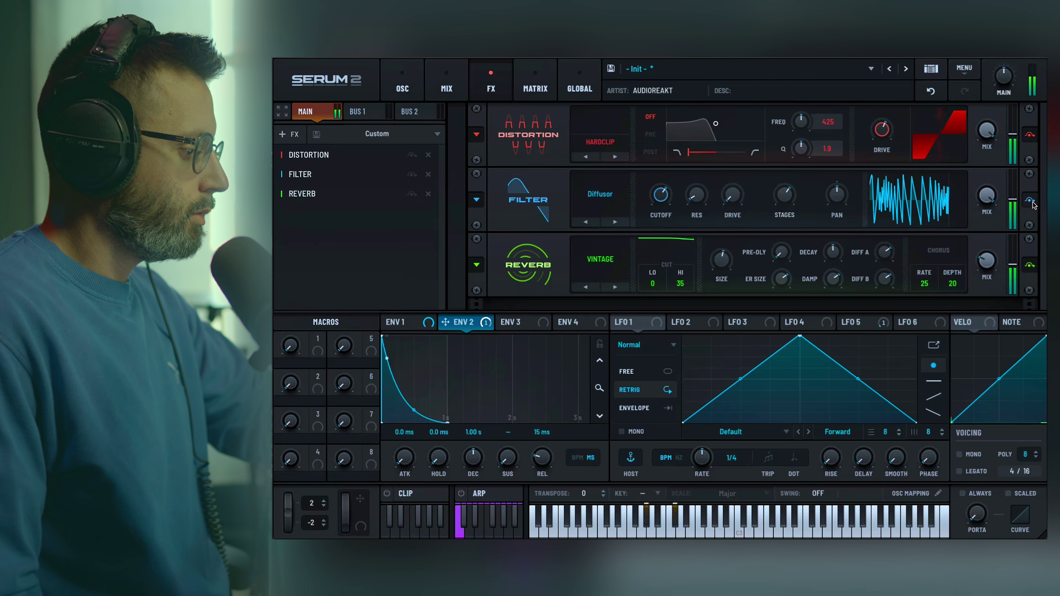
pyautogui.click(1030, 201)
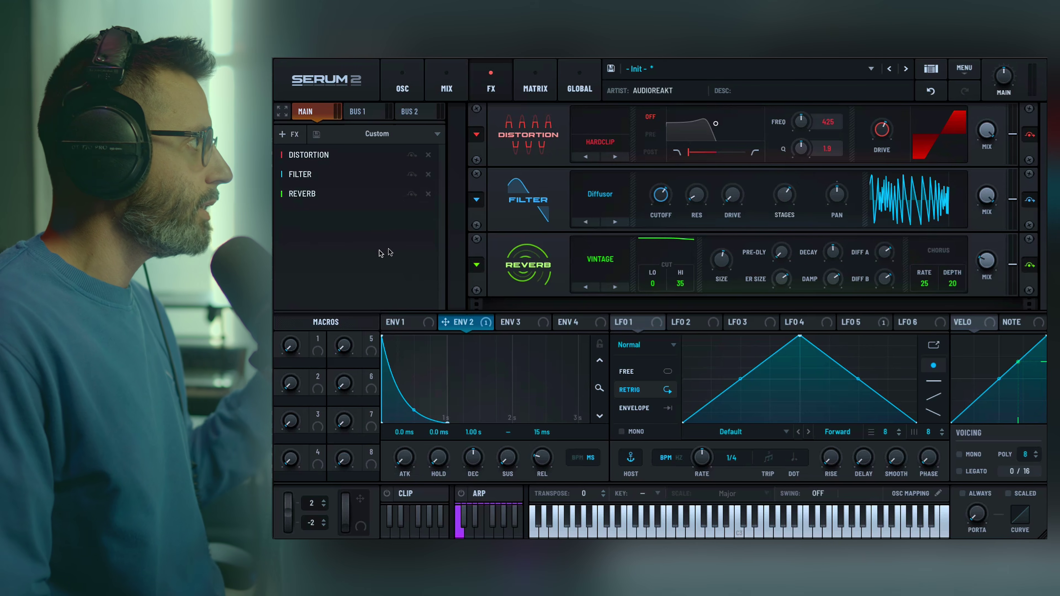
# Add a second Distortion effect and place it between the filter and the reverb
pyautogui.click(288, 134)
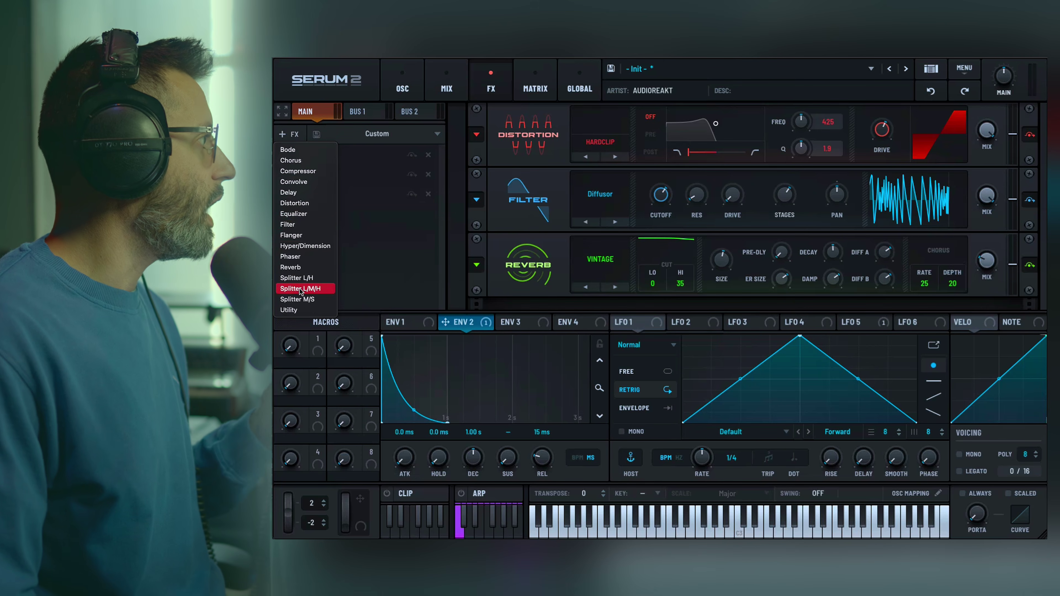
pyautogui.click(307, 204)
pyautogui.moveTo(313, 213)
pyautogui.mouseDown()
pyautogui.moveTo(325, 208)
pyautogui.moveTo(320, 193)
pyautogui.mouseUp()
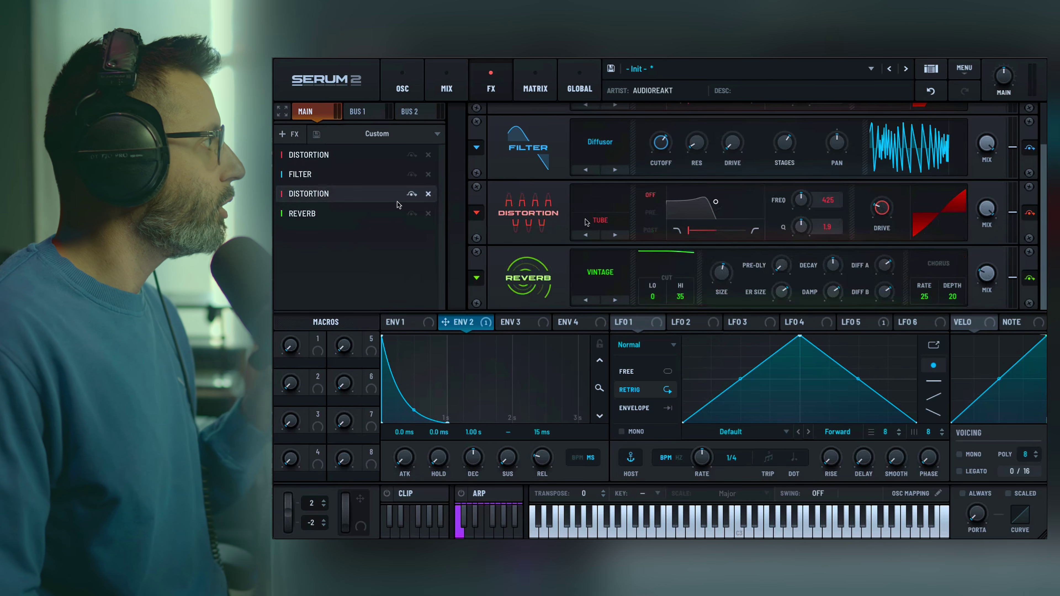
# Set the second distortion's type to Downsample and adjust its mix
pyautogui.click(603, 222)
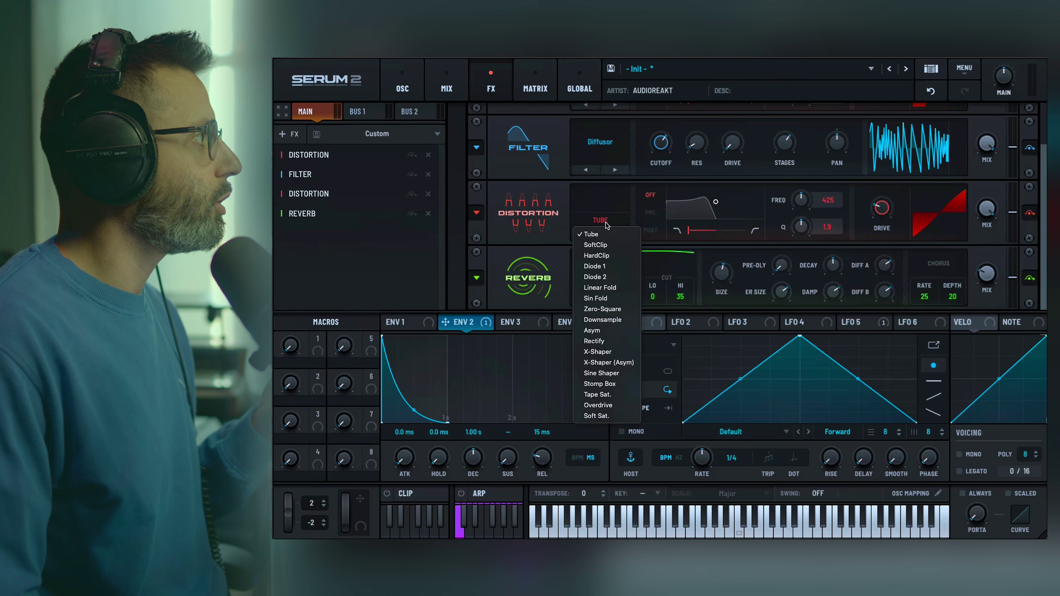
pyautogui.click(613, 319)
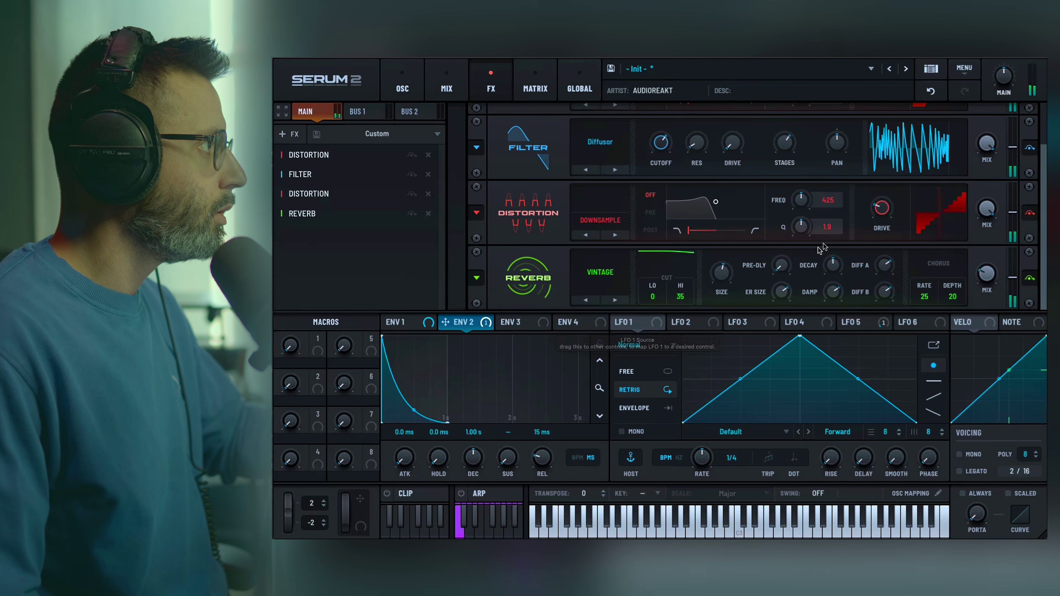
pyautogui.moveTo(986, 208); pyautogui.dragTo(971, 269)
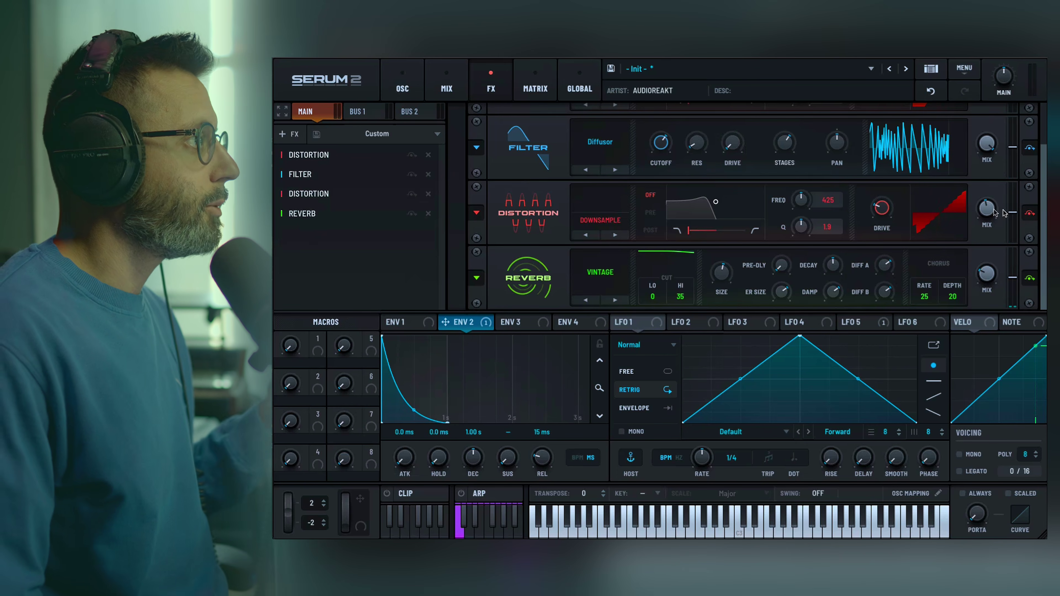
# Add a Compressor between the second distortion and the reverb, and load its factory preset MB OTT S1
pyautogui.click(288, 134)
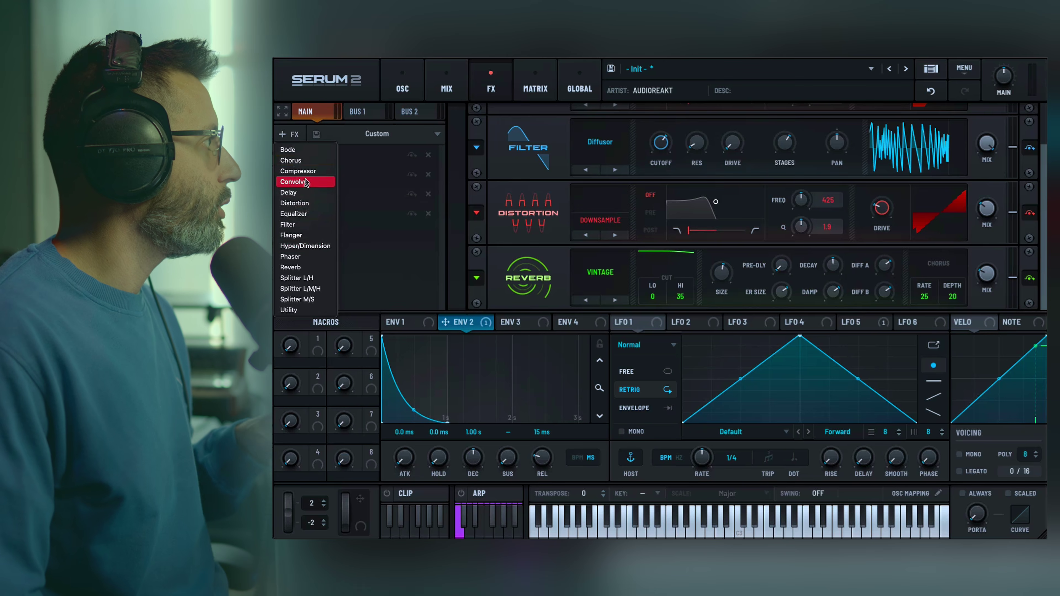
pyautogui.click(298, 171)
pyautogui.moveTo(321, 234); pyautogui.dragTo(320, 215)
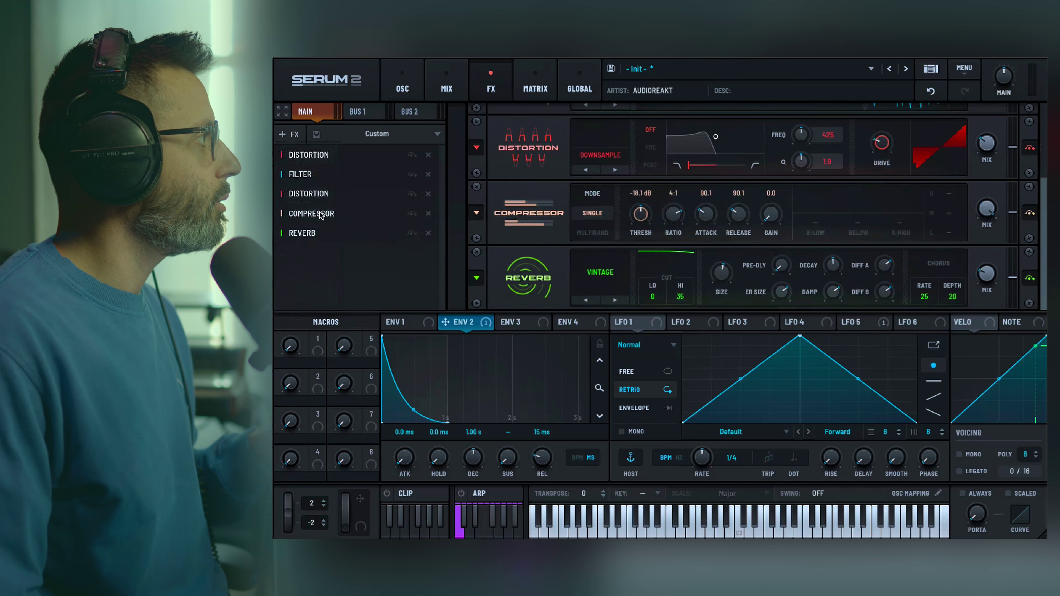
pyautogui.click(476, 214)
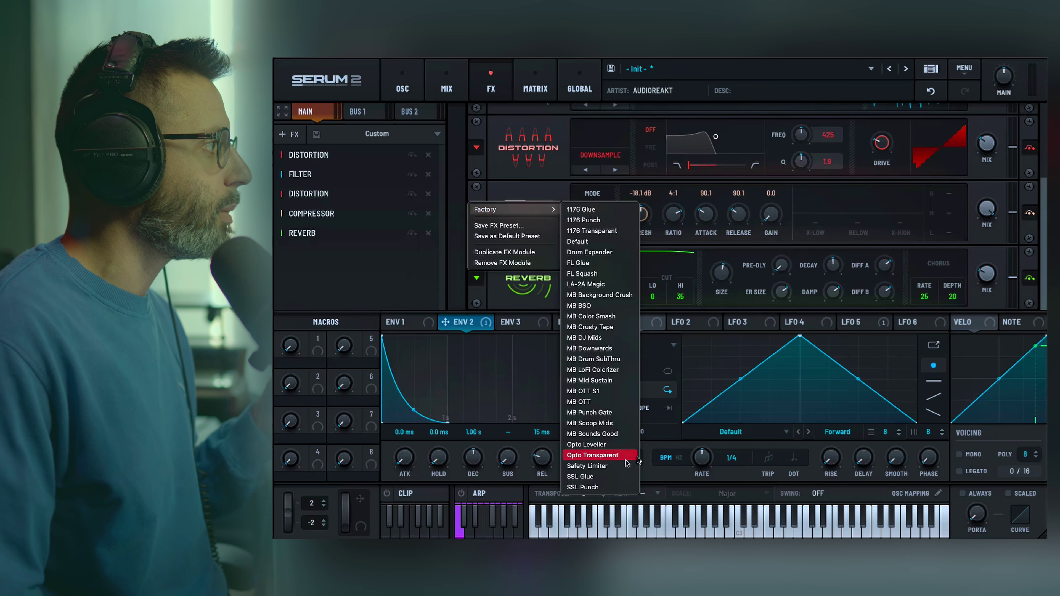
pyautogui.click(610, 391)
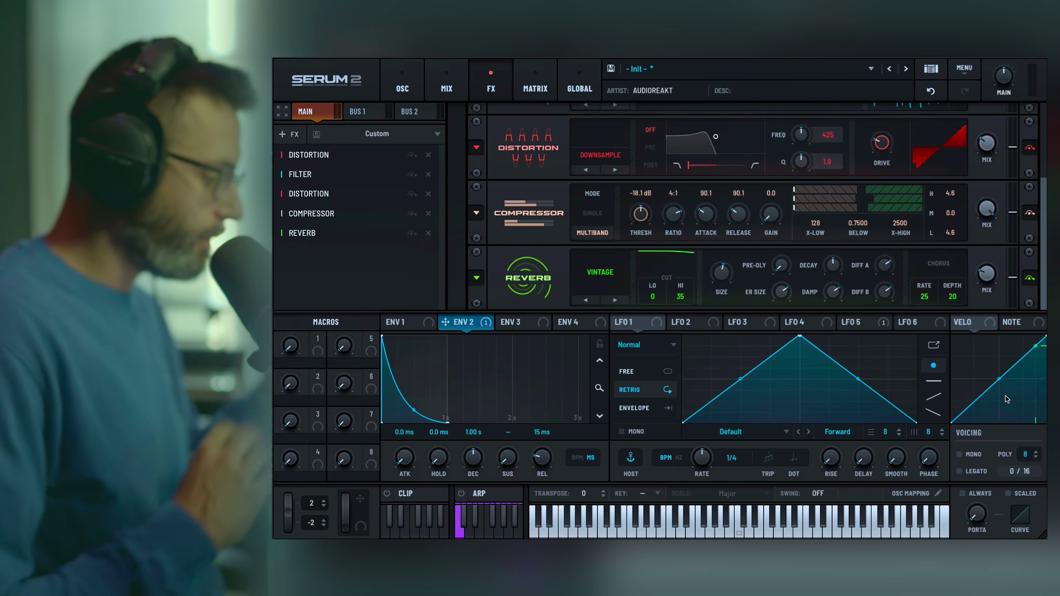
# Compare the sound with the compressor bypassed and active, and set its threshold to -13.4 dB
pyautogui.click(1030, 213)
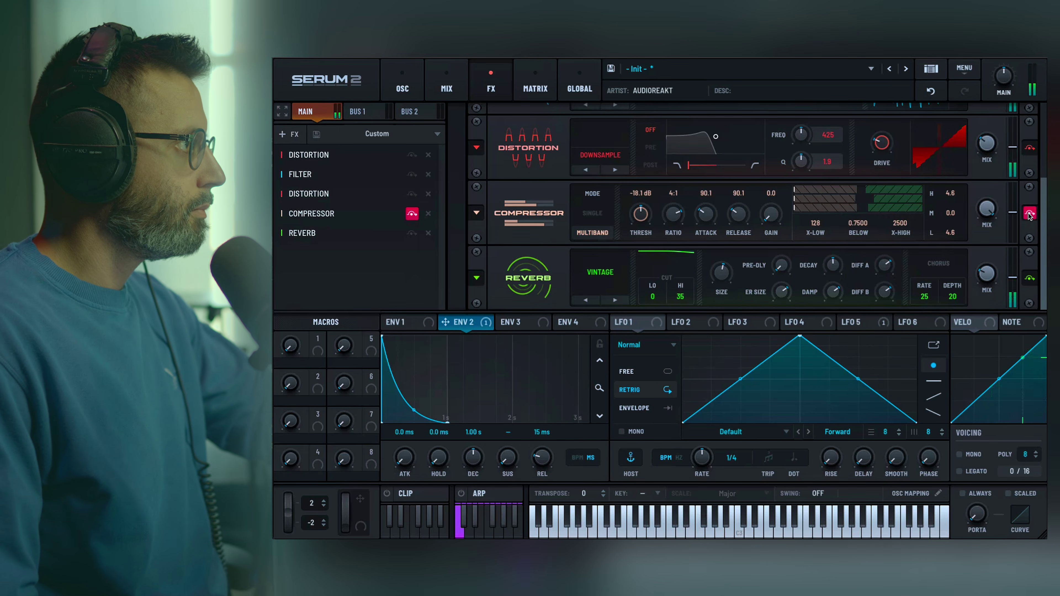
pyautogui.click(1029, 213)
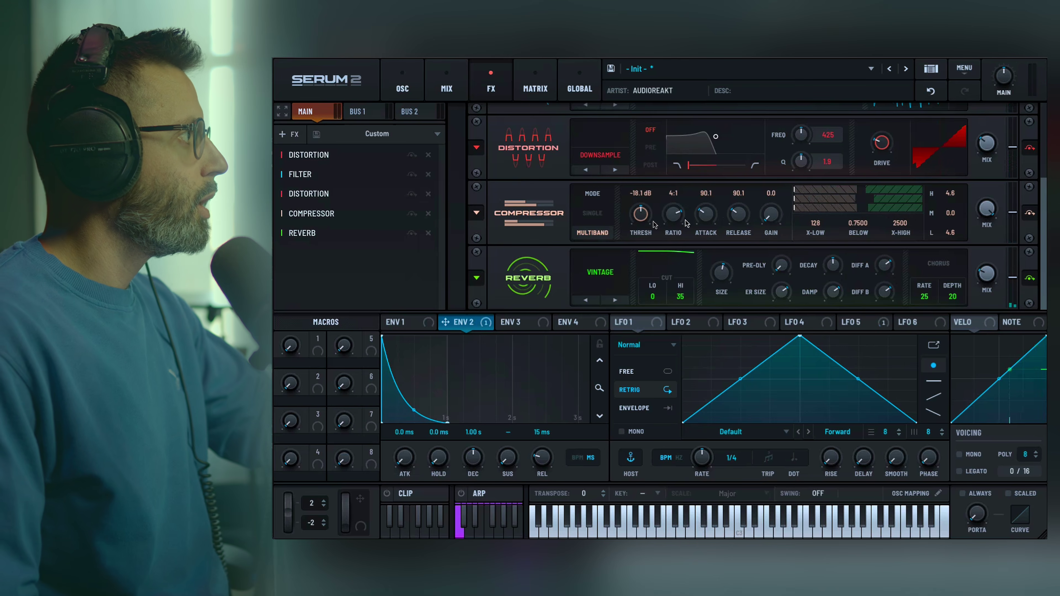
pyautogui.scroll(-3, 642, 211)
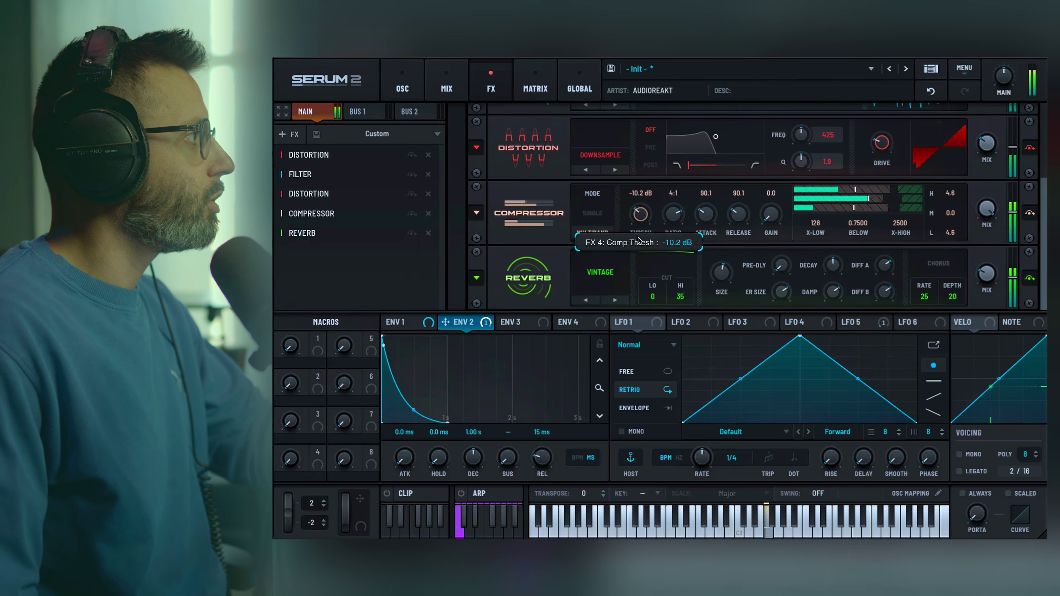
pyautogui.scroll(1, 639, 228)
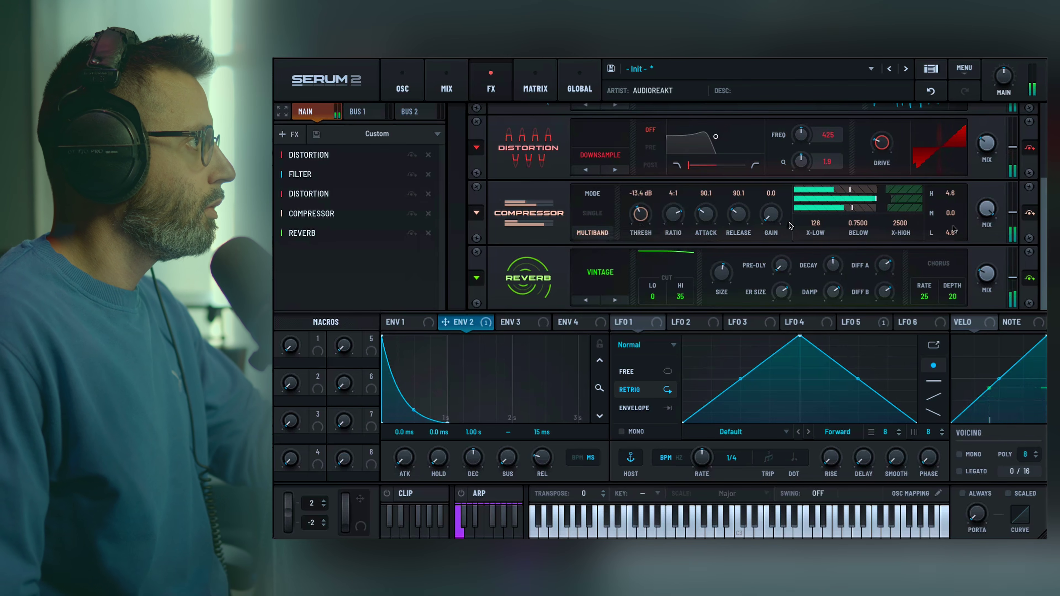
# Bypass and re-enable the compressor repeatedly while playing notes to hear its effect at the new threshold
pyautogui.click(1030, 214)
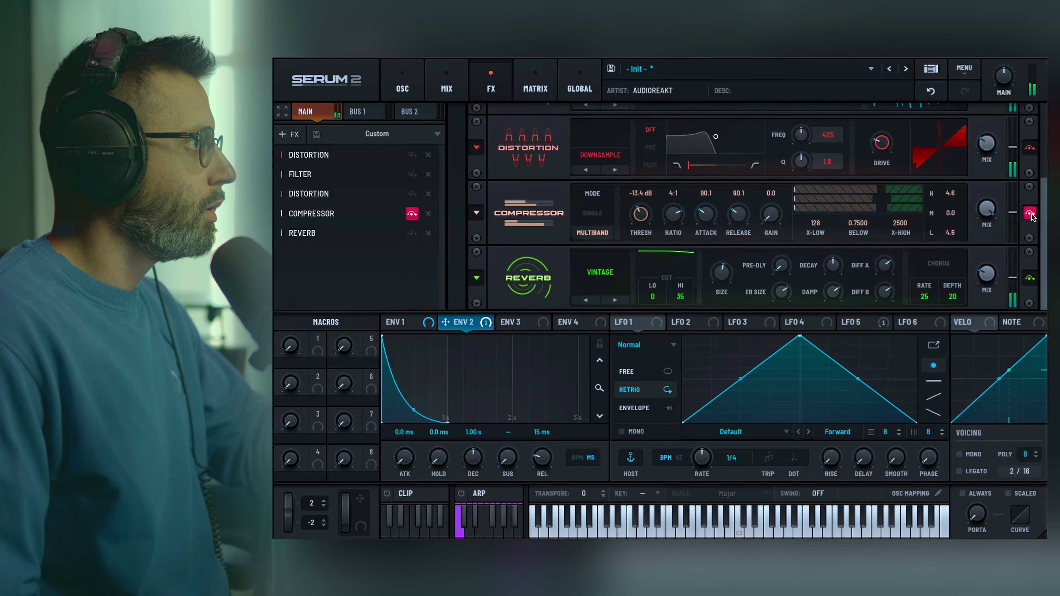
pyautogui.click(1030, 214)
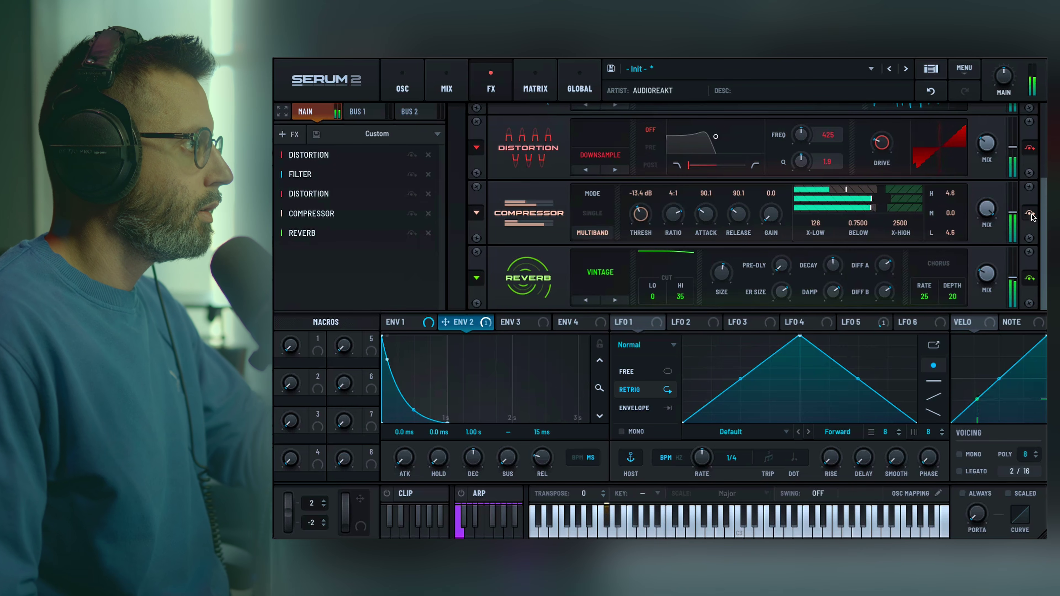
pyautogui.click(1030, 213)
pyautogui.click(1029, 213)
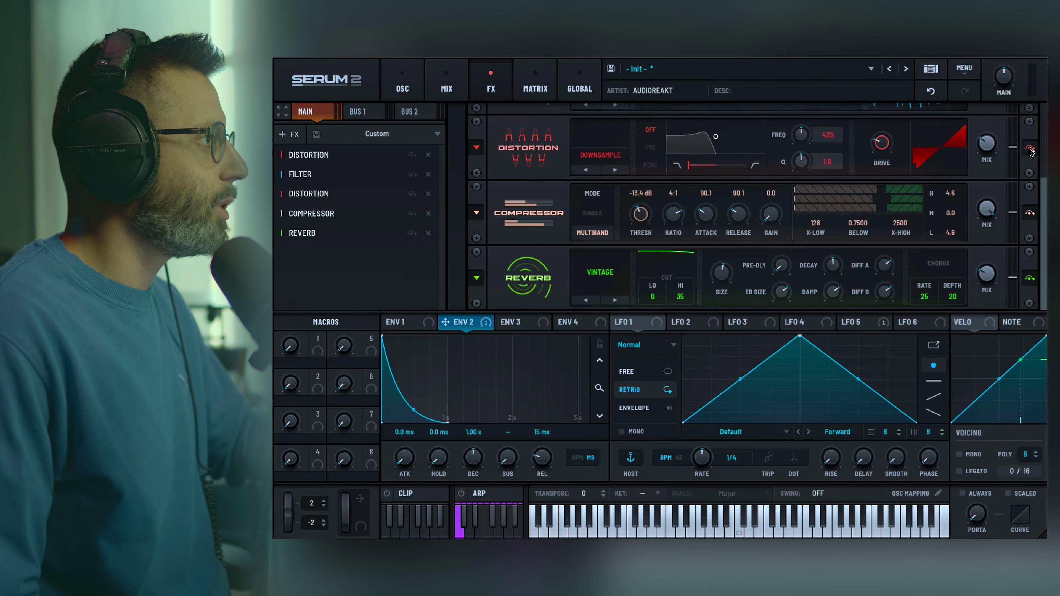
# Show oscillator A's wavetable in 3D and move its wavetable position to frame 5
pyautogui.click(401, 87)
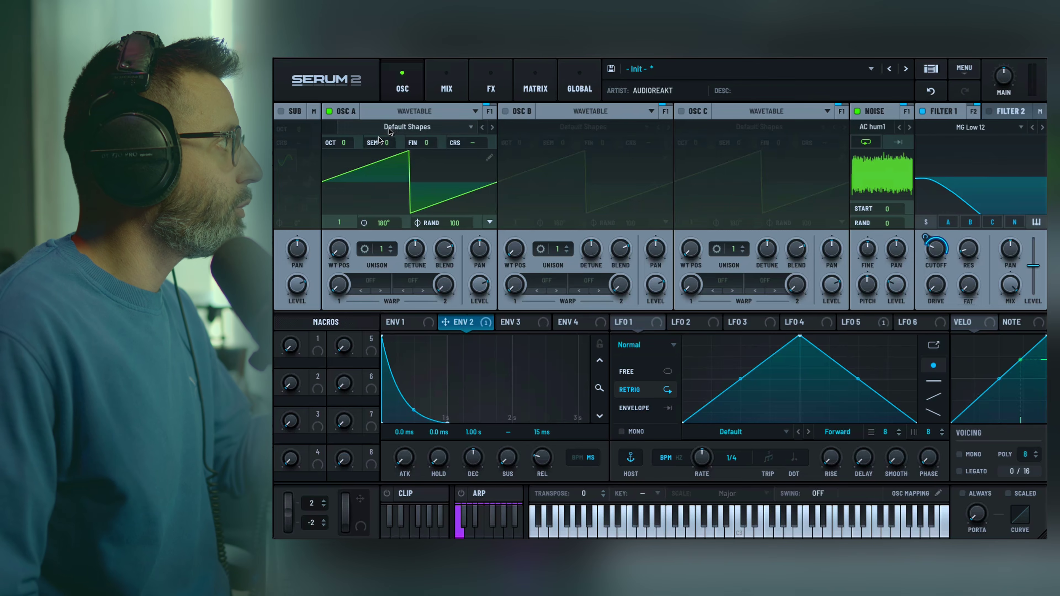
pyautogui.click(381, 197)
pyautogui.moveTo(339, 242); pyautogui.dragTo(334, 162)
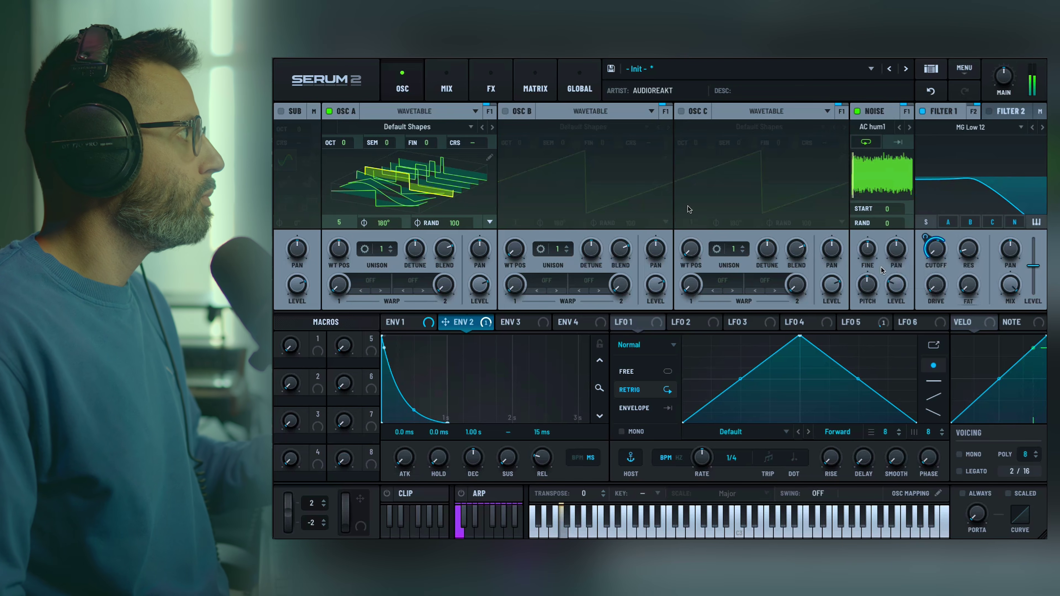
# Bypass both distortions, the filter and the compressor, and re-enable them while playing to compare the dry and processed sound
pyautogui.click(492, 84)
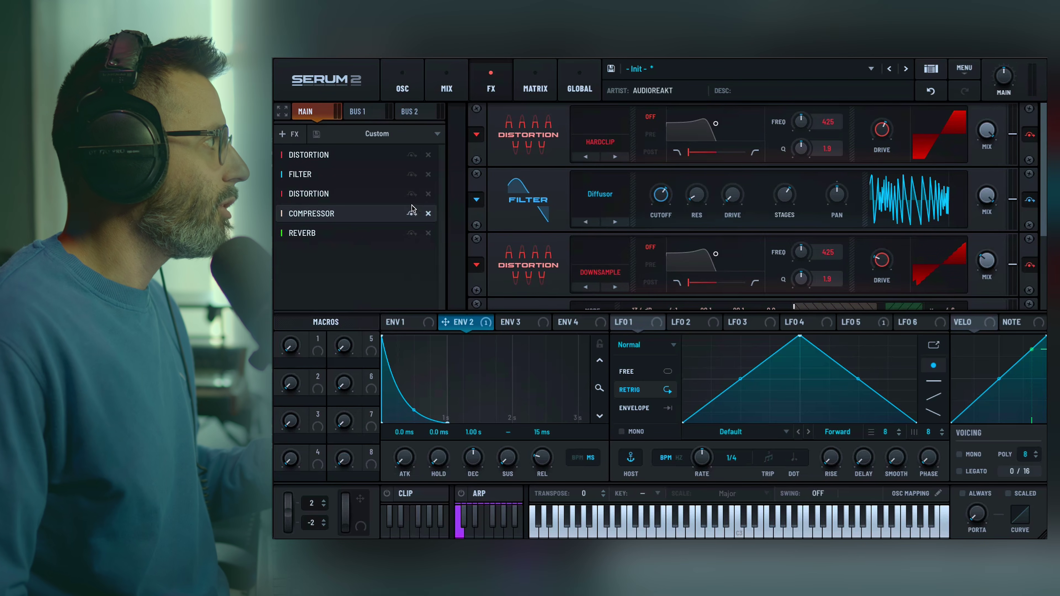
pyautogui.click(412, 214)
pyautogui.click(412, 194)
pyautogui.click(412, 174)
pyautogui.click(412, 154)
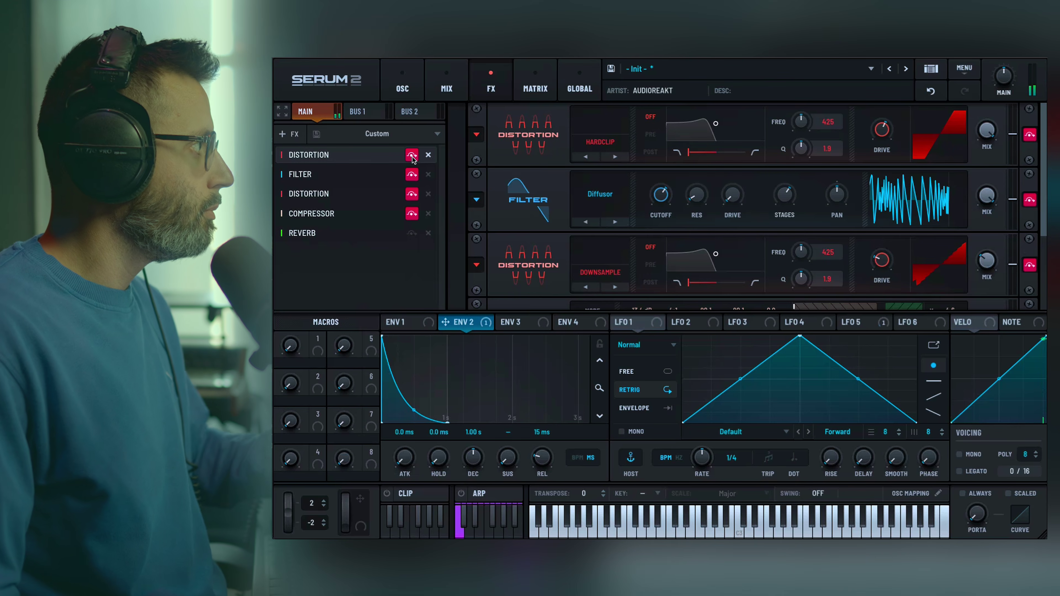
pyautogui.click(411, 155)
pyautogui.click(412, 174)
pyautogui.click(411, 194)
pyautogui.click(411, 213)
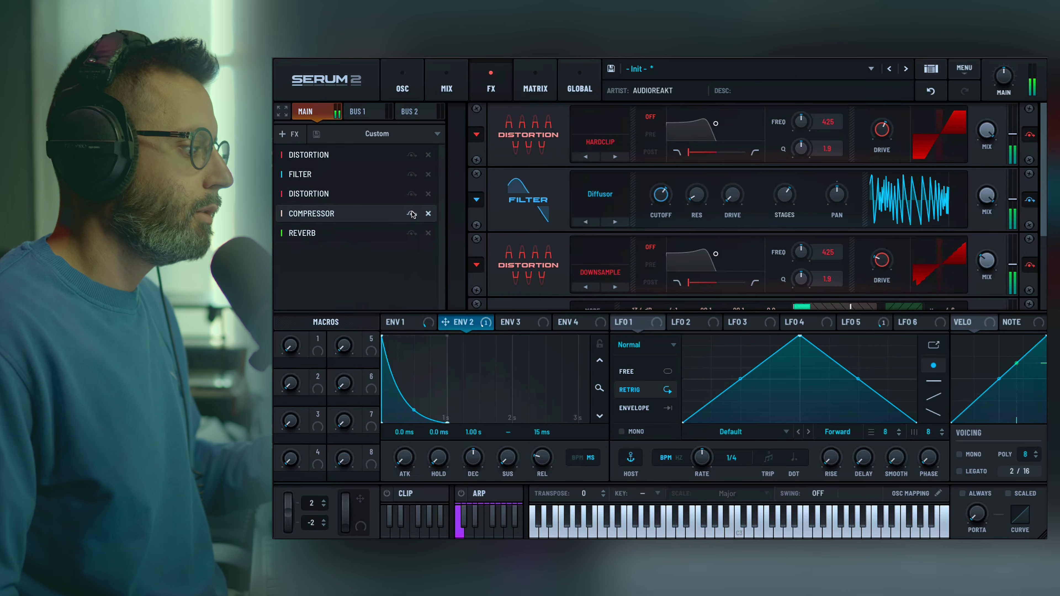
pyautogui.click(412, 194)
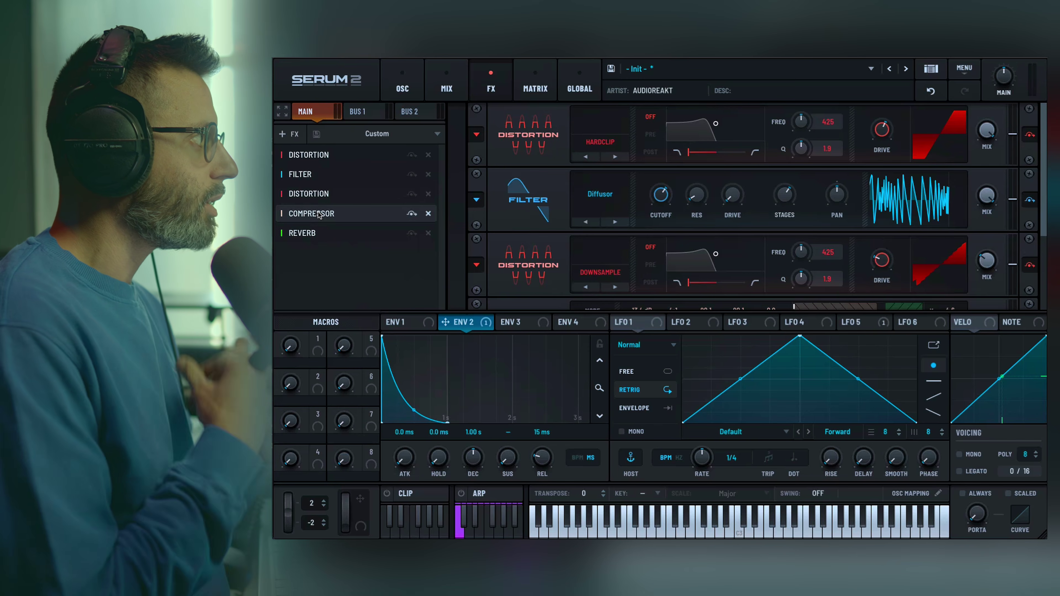
pyautogui.click(408, 89)
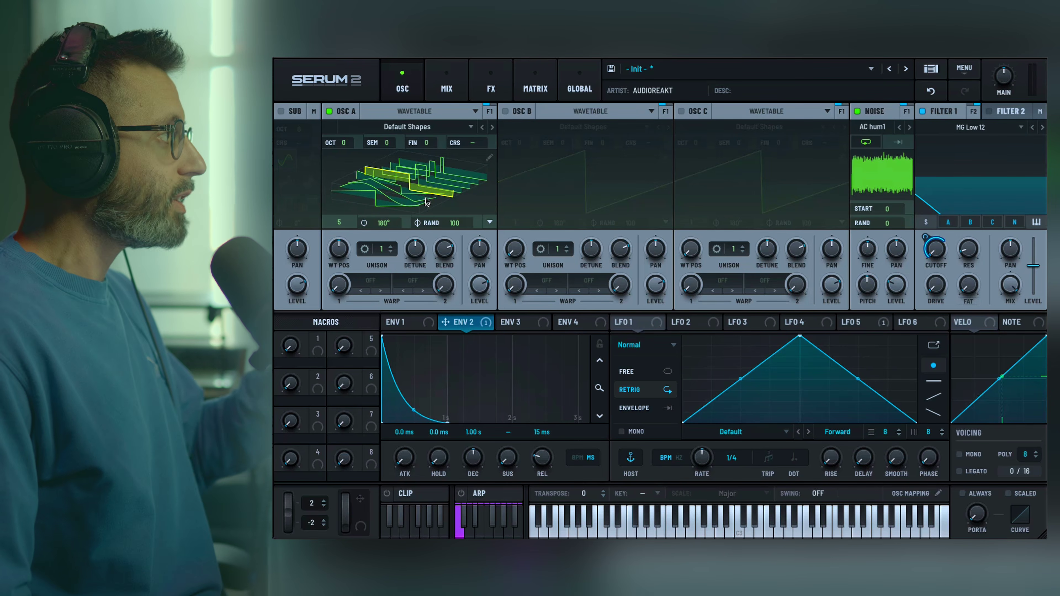
pyautogui.click(491, 86)
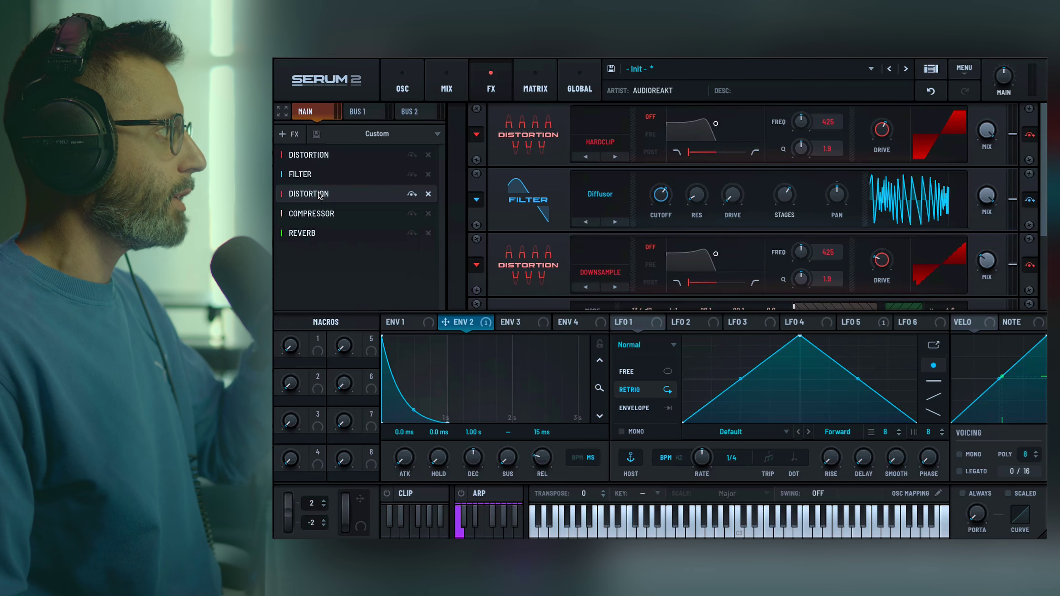
# Set oscillator A's first warp mode to Sync
pyautogui.click(402, 86)
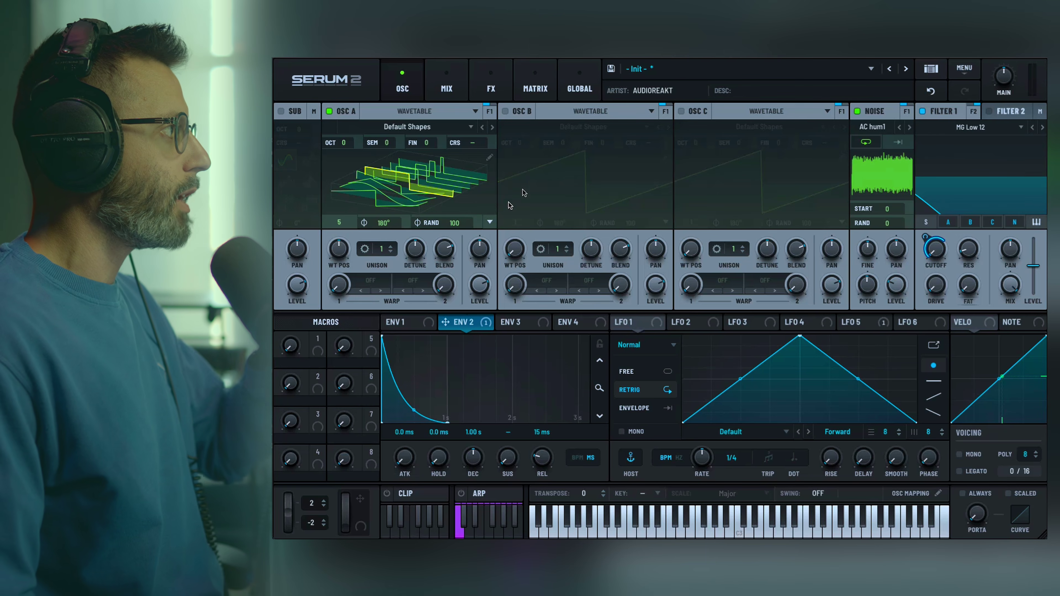
pyautogui.click(371, 283)
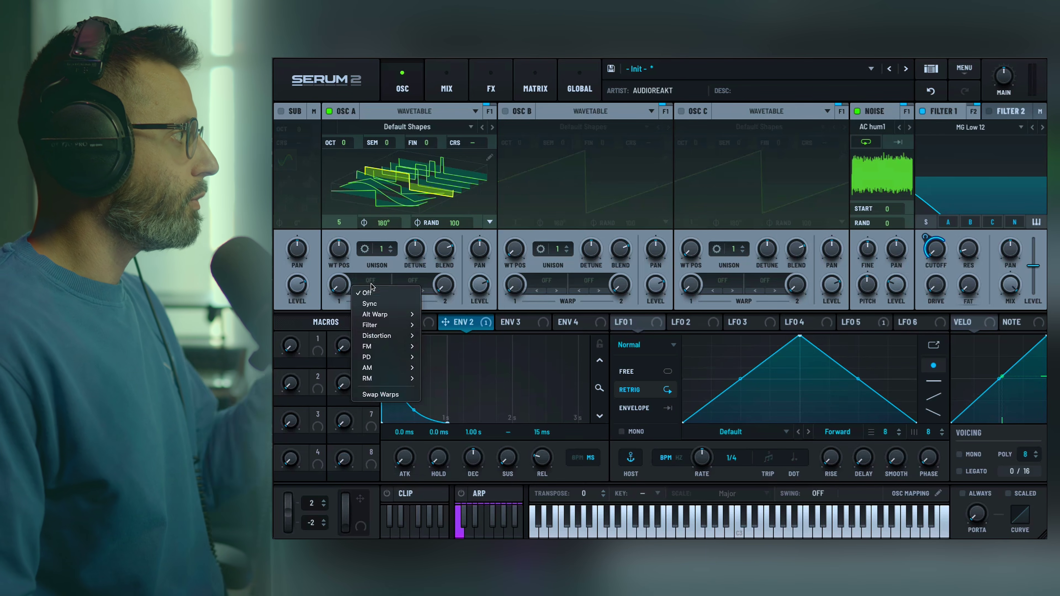
pyautogui.click(369, 303)
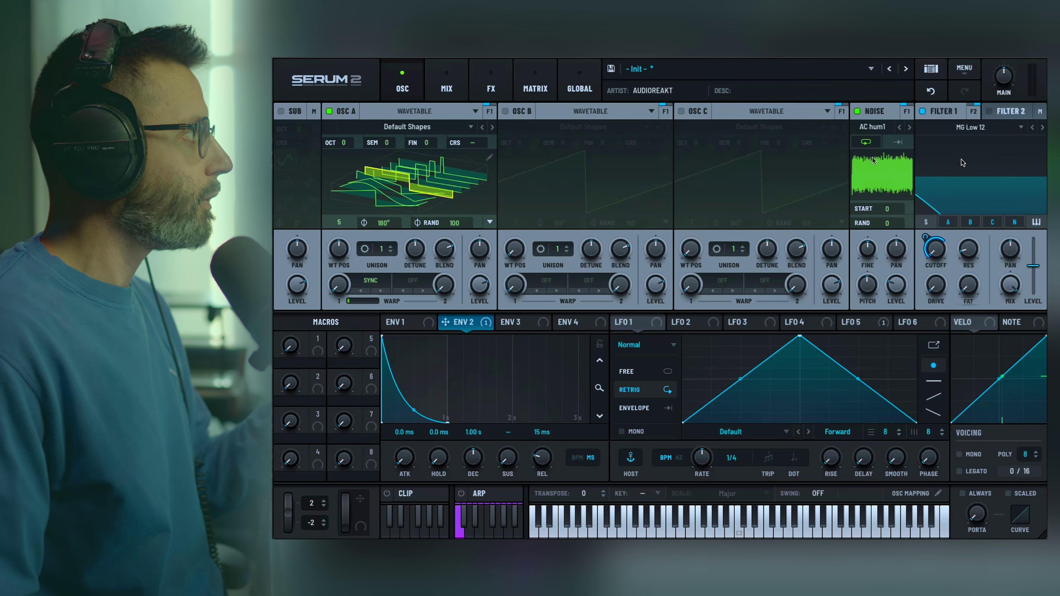
# Add a Bode effect at the start of the main effects chain and raise its range
pyautogui.click(491, 84)
pyautogui.click(288, 133)
pyautogui.click(295, 151)
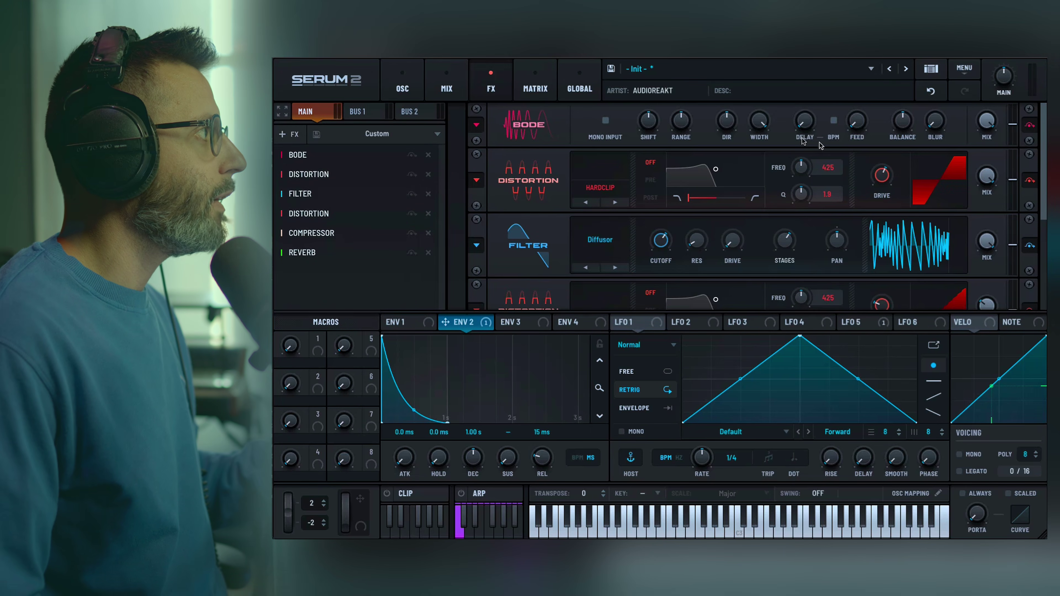
pyautogui.moveTo(687, 125); pyautogui.dragTo(691, 73)
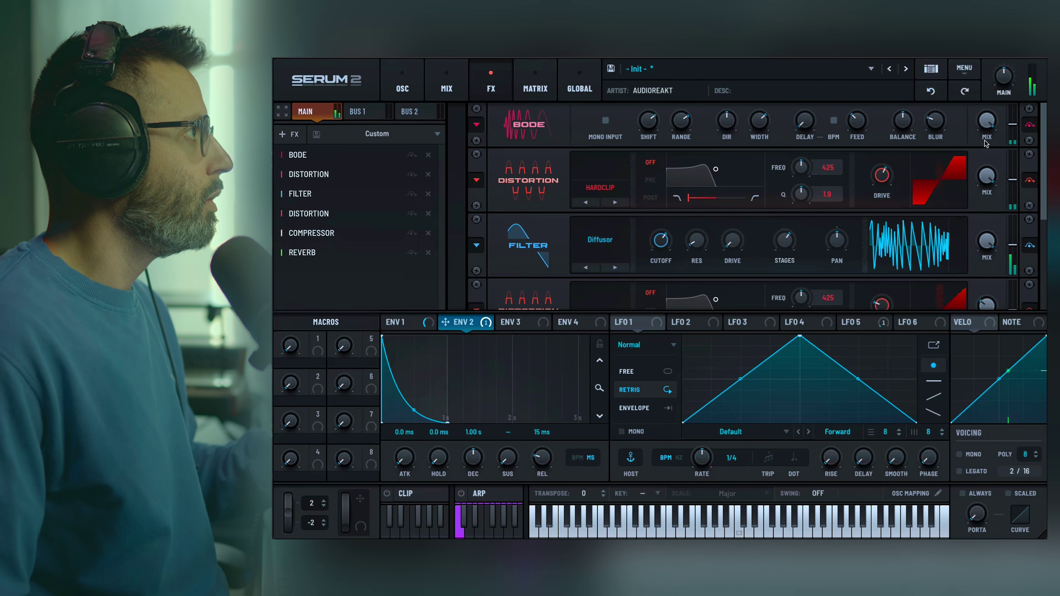
# Compare the sound with and without the Bode effect, and leave it bypassed
pyautogui.click(1030, 124)
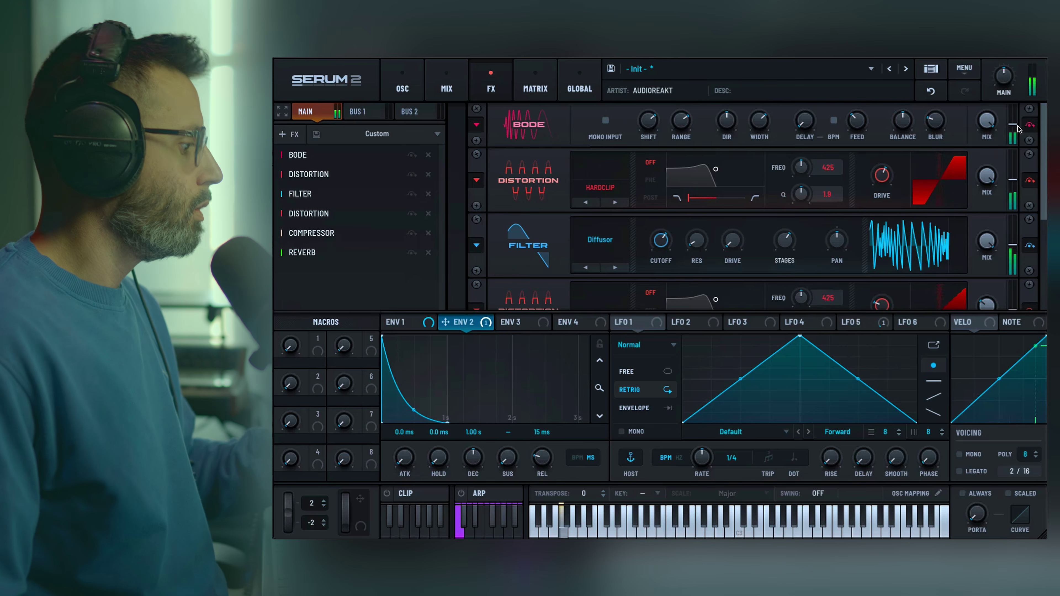
pyautogui.click(414, 156)
# Add a Hyper/Dimension effect and place it between the compressor and the reverb
pyautogui.click(280, 150)
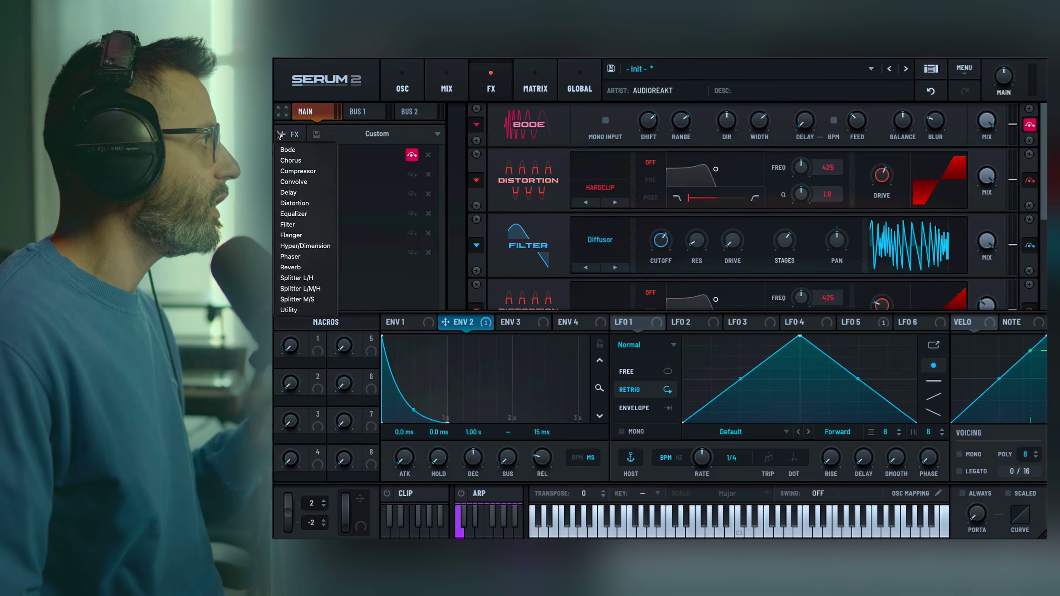
pyautogui.click(315, 246)
pyautogui.moveTo(317, 272); pyautogui.dragTo(317, 252)
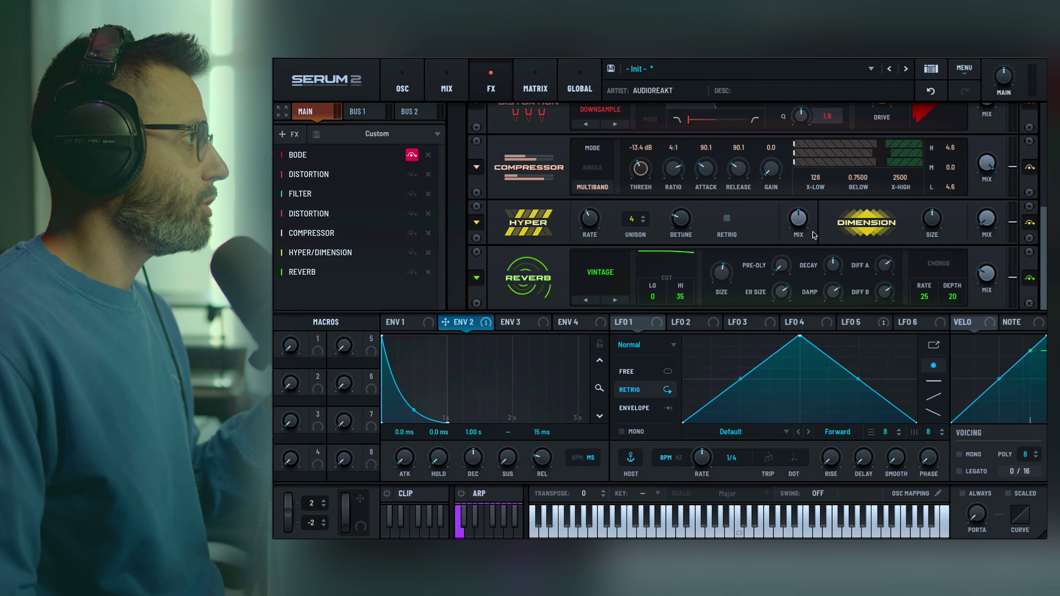
# Adjust the Hyper mix, and bypass and re-enable the Hyper/Dimension effect to compare the sound
pyautogui.moveTo(803, 234)
pyautogui.mouseDown()
pyautogui.moveTo(786, 257)
pyautogui.moveTo(784, 233)
pyautogui.mouseUp()
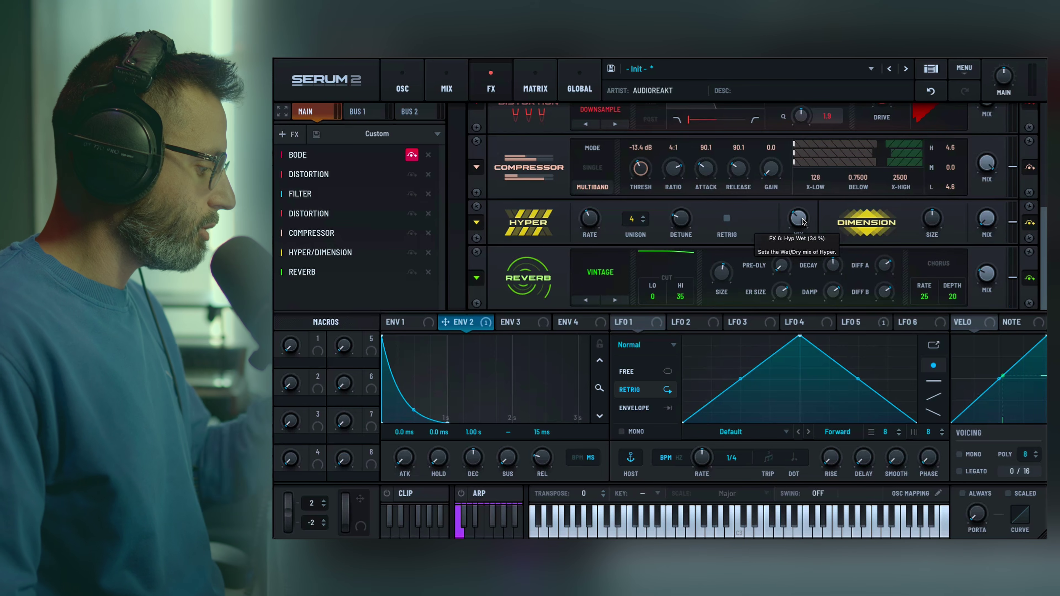
pyautogui.moveTo(803, 222)
pyautogui.mouseDown()
pyautogui.moveTo(804, 235)
pyautogui.moveTo(798, 171)
pyautogui.moveTo(798, 204)
pyautogui.mouseUp()
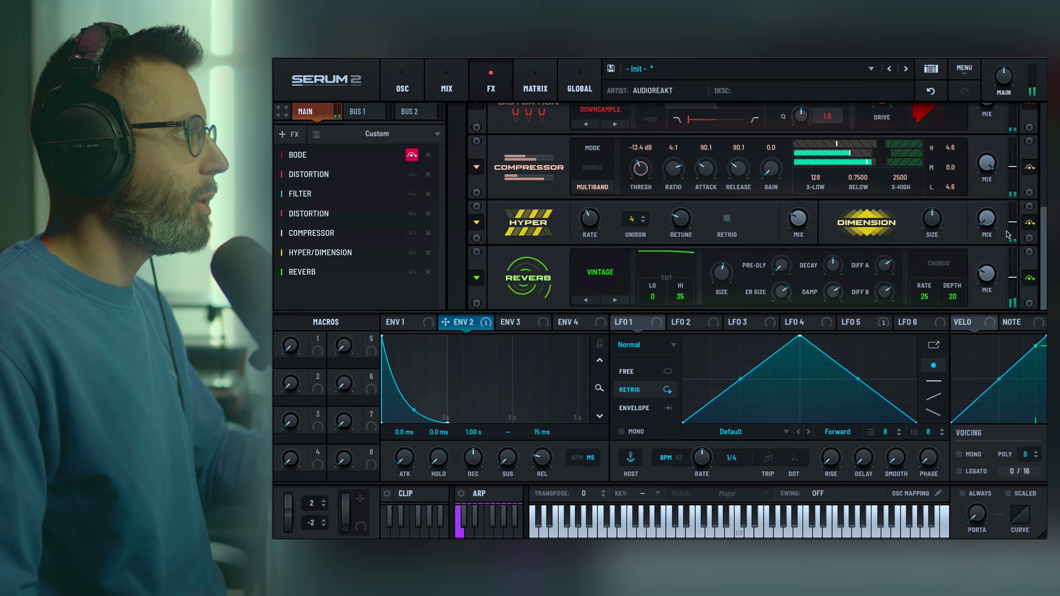
pyautogui.click(1029, 223)
pyautogui.click(1028, 224)
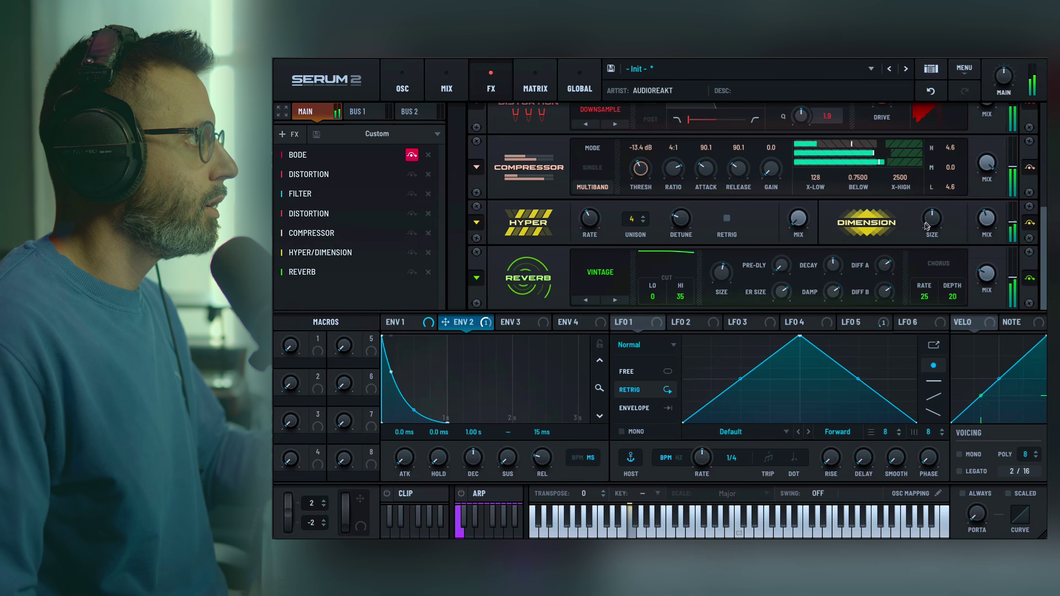
# Set the Dimension size to 19% and its mix to 38%
pyautogui.moveTo(926, 225); pyautogui.dragTo(929, 276)
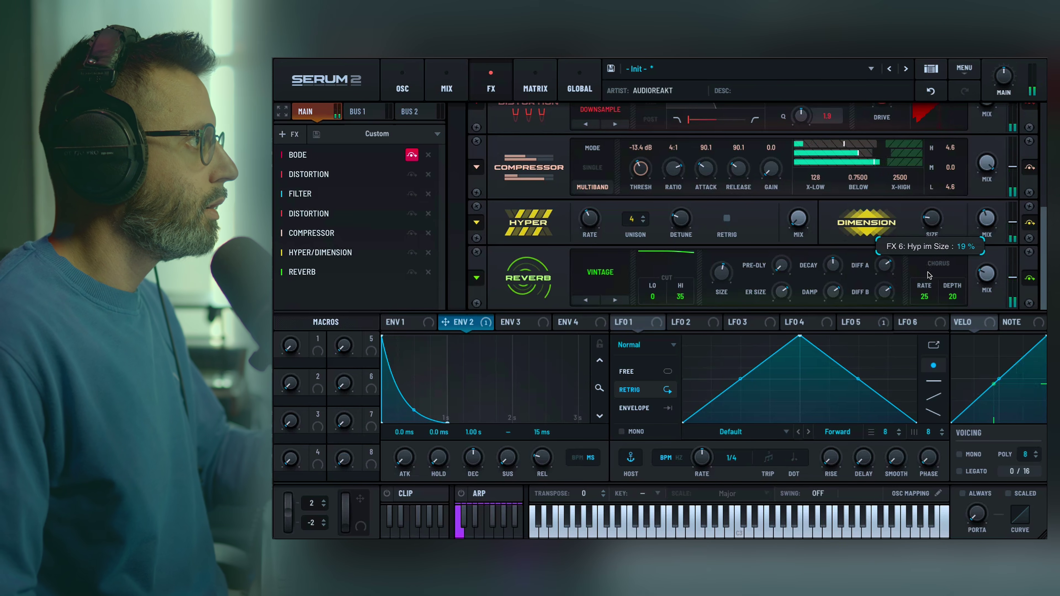
pyautogui.moveTo(984, 222)
pyautogui.scroll(-3, 984, 222)
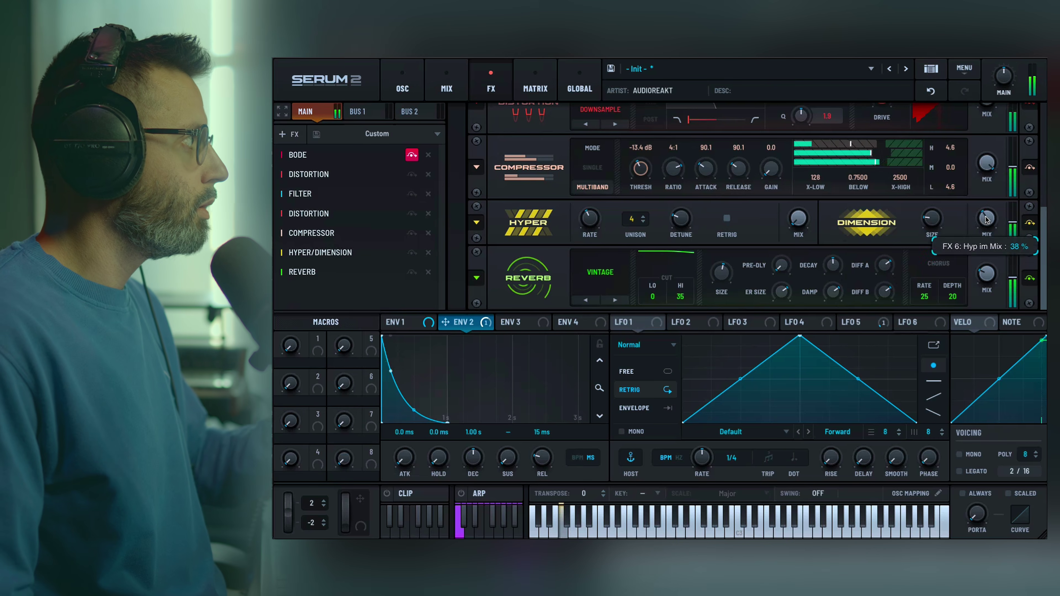
# Re-enable the bypassed Bode effect in the main effects chain
pyautogui.click(416, 155)
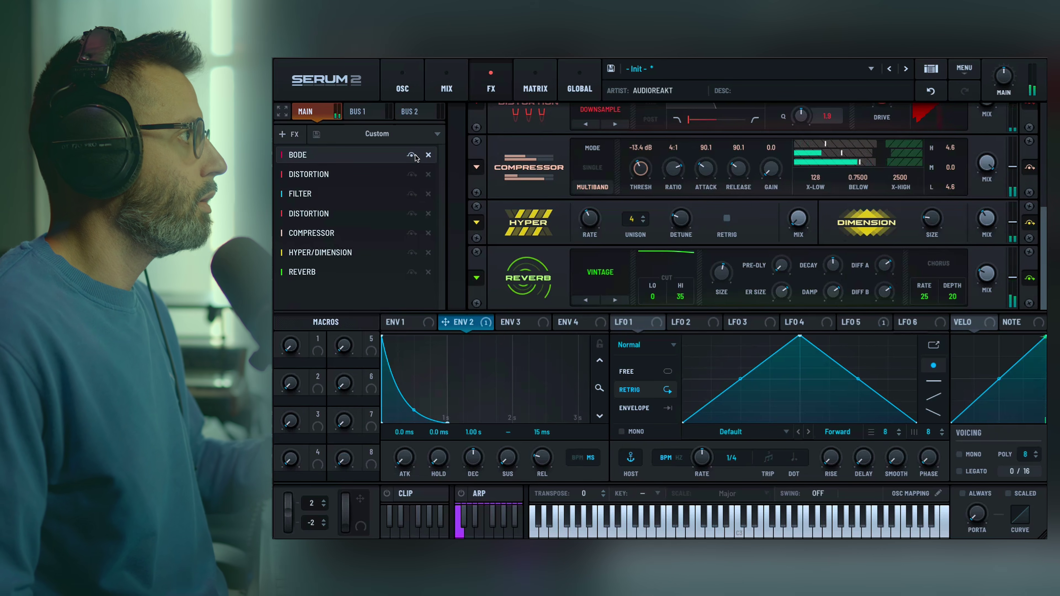
pyautogui.moveTo(517, 163)
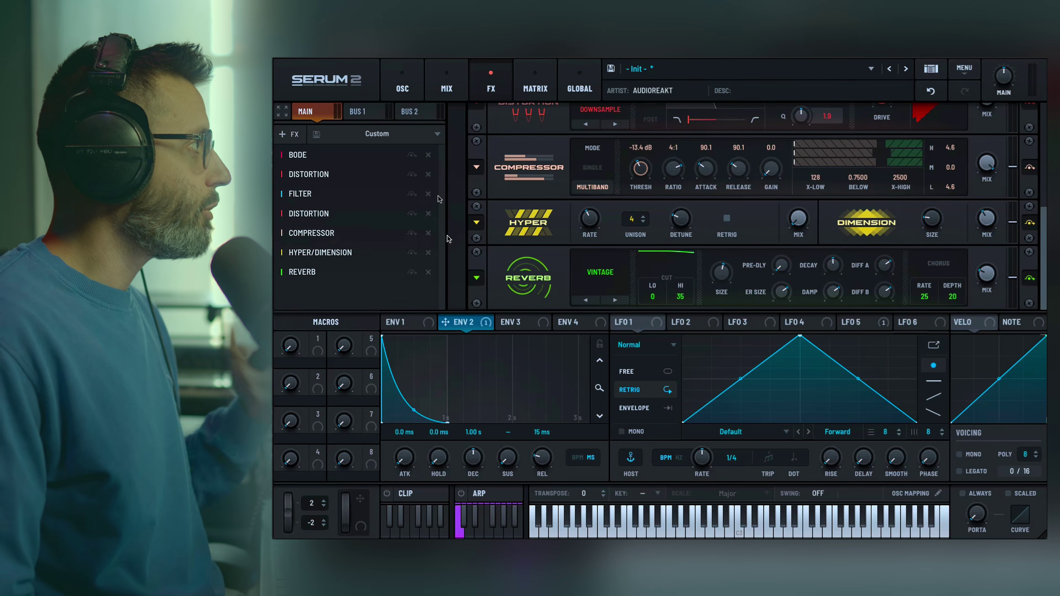
# Enable Filter 2 in the oscillator section, set its type to Band 24 and adjust its cutoff
pyautogui.click(402, 85)
pyautogui.click(1012, 111)
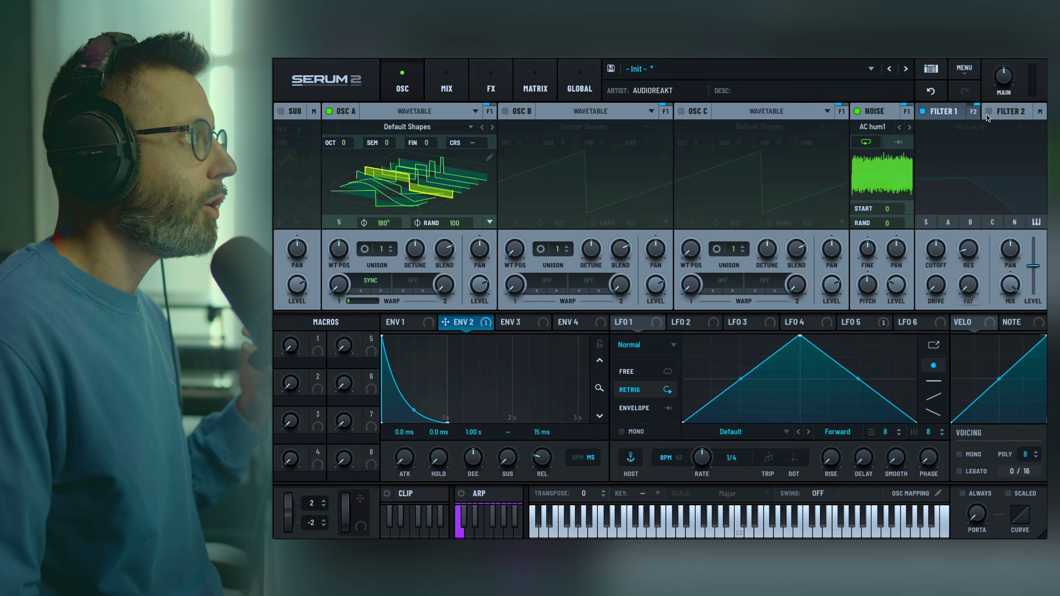
pyautogui.click(986, 114)
pyautogui.click(976, 130)
pyautogui.moveTo(970, 144)
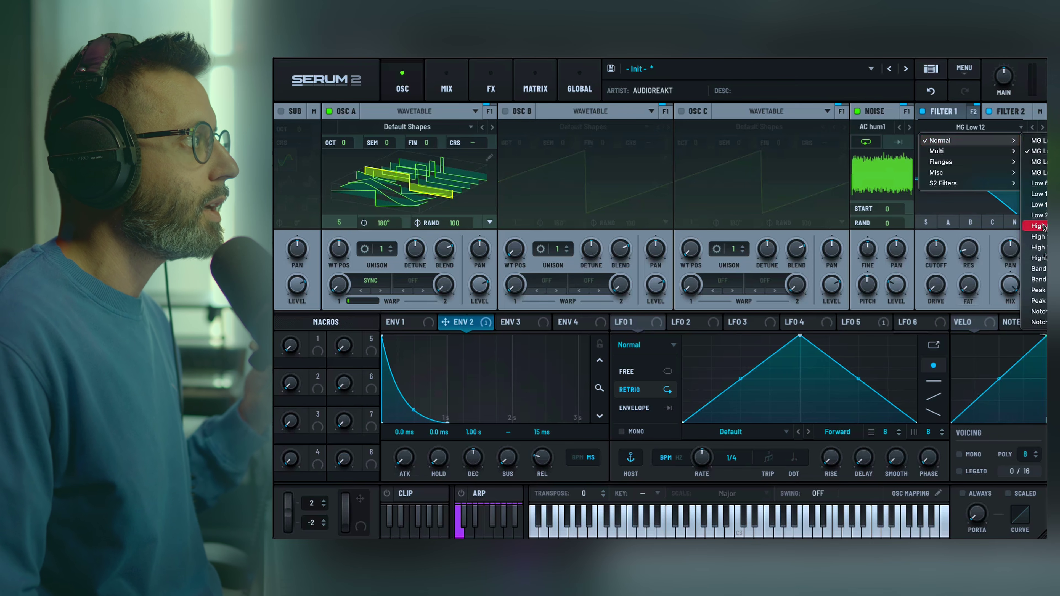
pyautogui.click(1038, 280)
pyautogui.moveTo(936, 269); pyautogui.dragTo(935, 255)
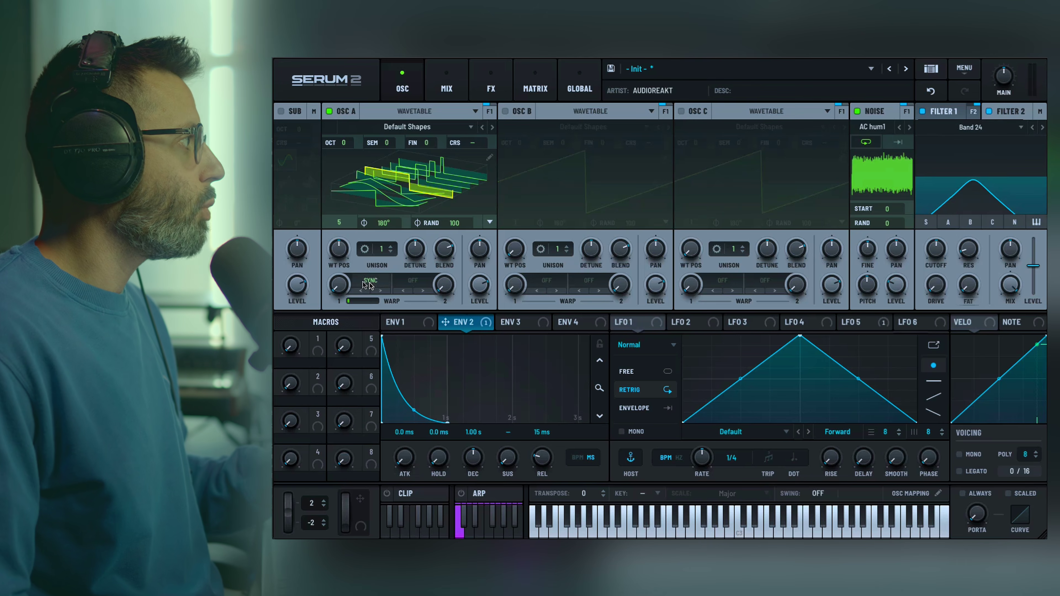
# Increase the Sync warp amount of oscillator A and return to the effects chain
pyautogui.moveTo(340, 288); pyautogui.dragTo(346, 233)
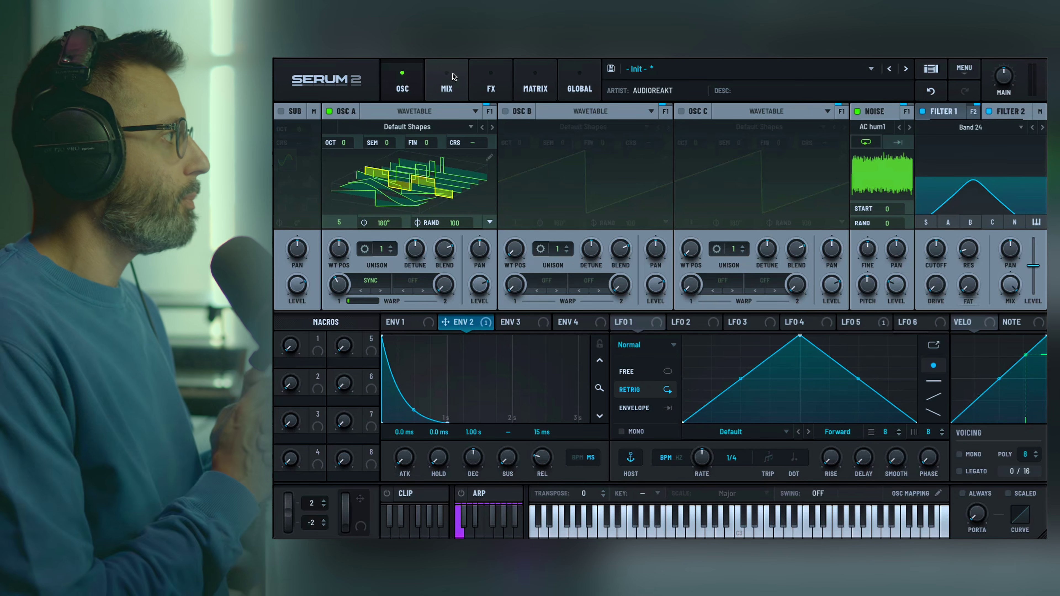
pyautogui.click(500, 91)
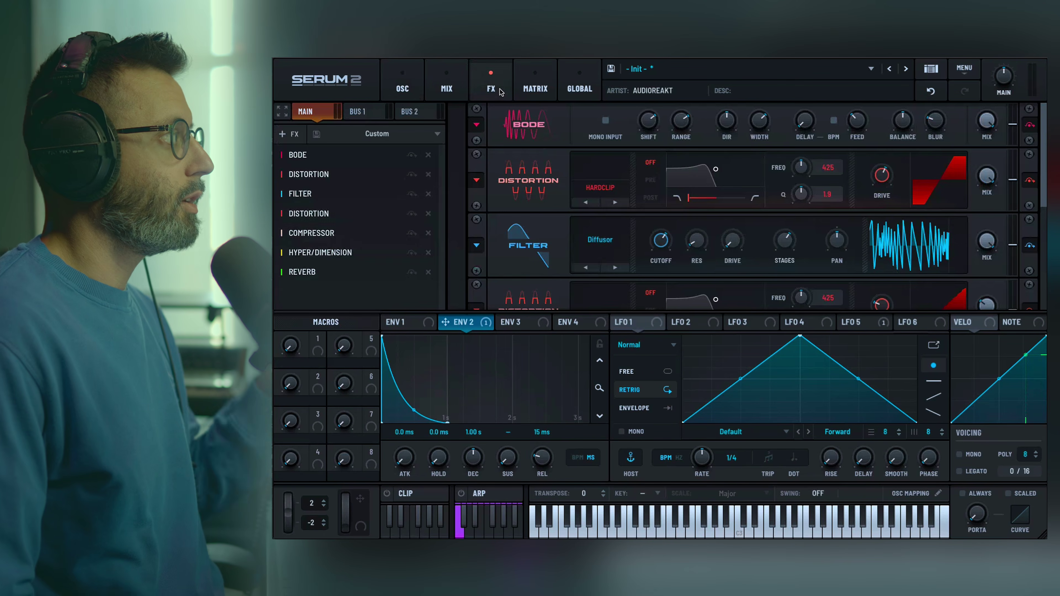